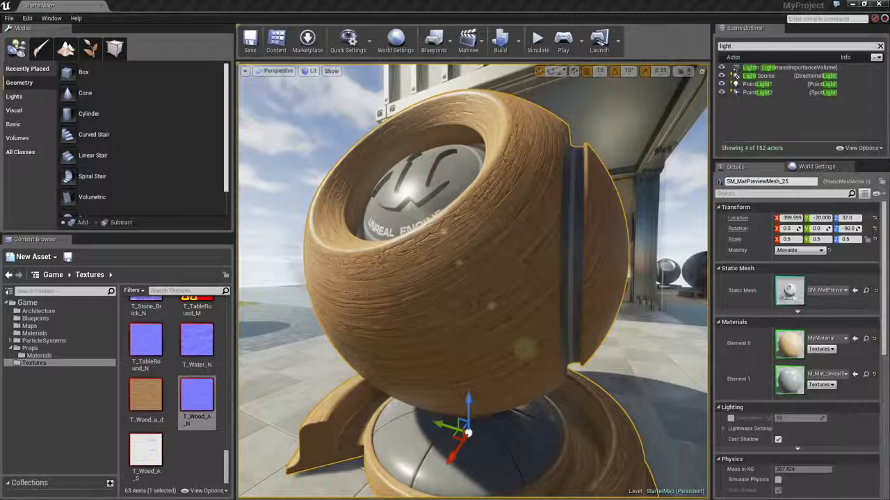
Orbit around the wooden preview mesh and maximize the MyMaterial editor window to review its node graph
alt+drag(469, 270, 702, 347)
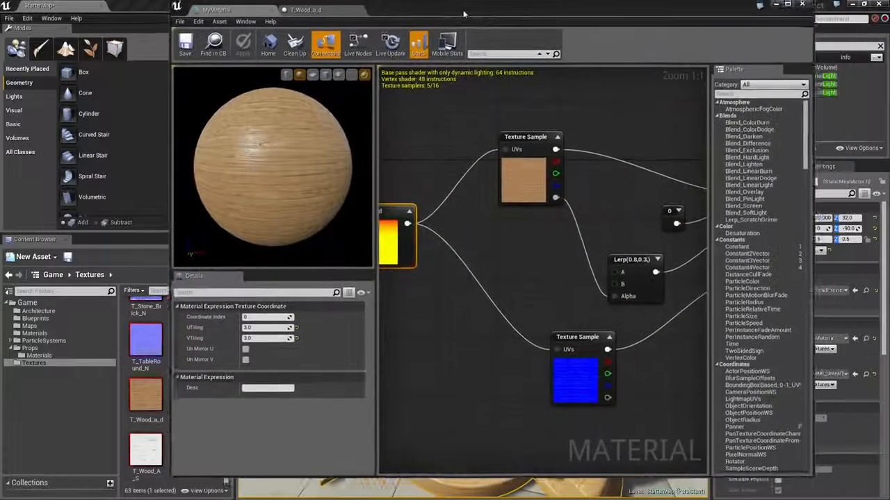
drag(464, 14, 417, 17)
double_click(411, 18)
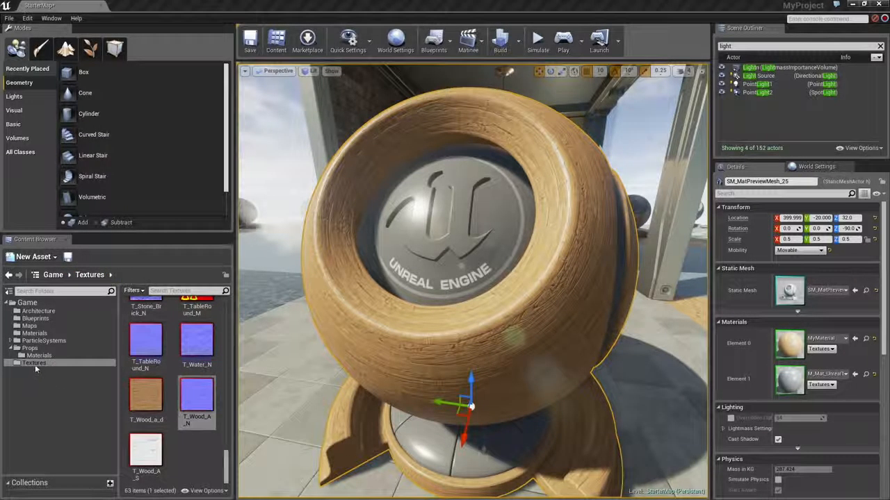
Find the T_Ceramic_Tile_M texture in the Textures folder and open it in a maximized editor showing the whole image
scroll(169, 374, up, 4)
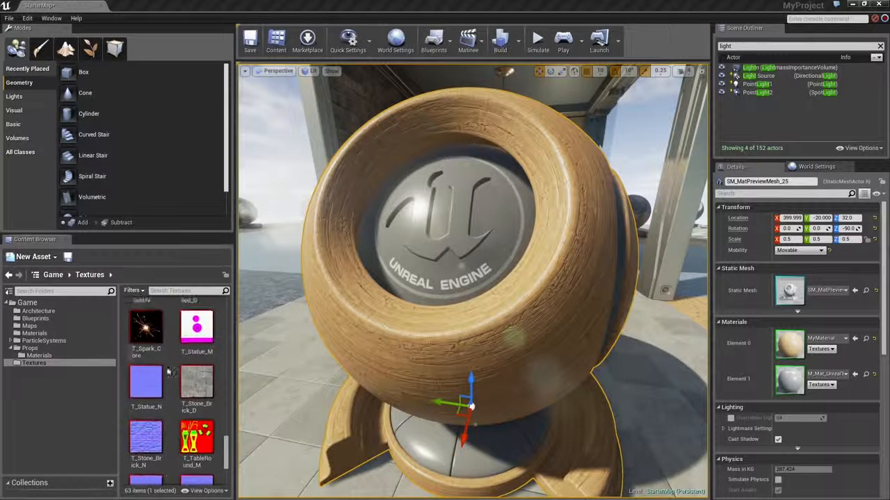
scroll(170, 368, up, 5)
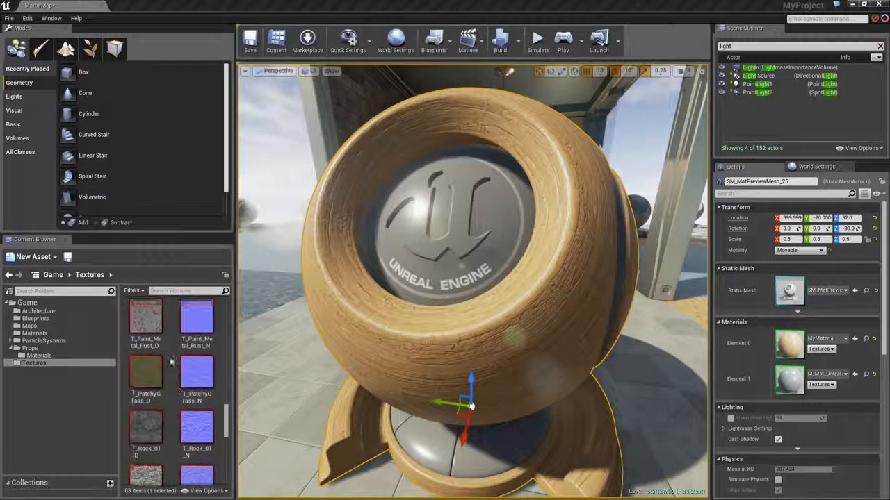
scroll(172, 362, up, 6)
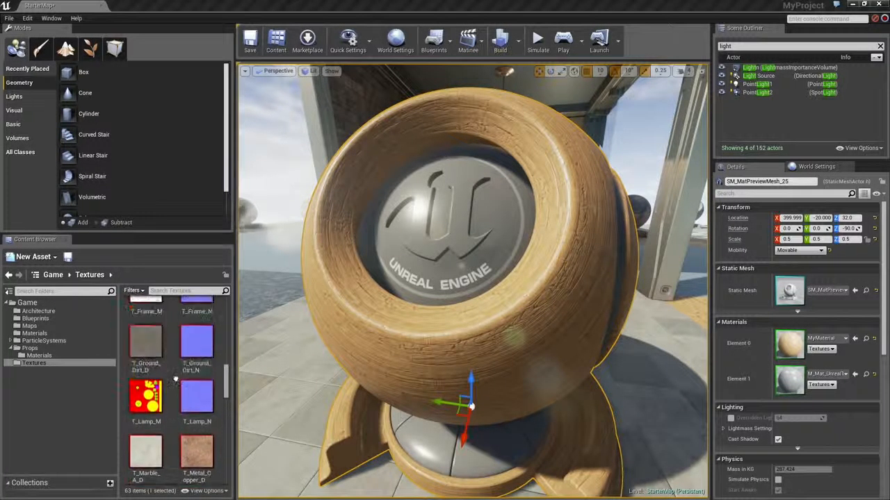
scroll(175, 381, up, 5)
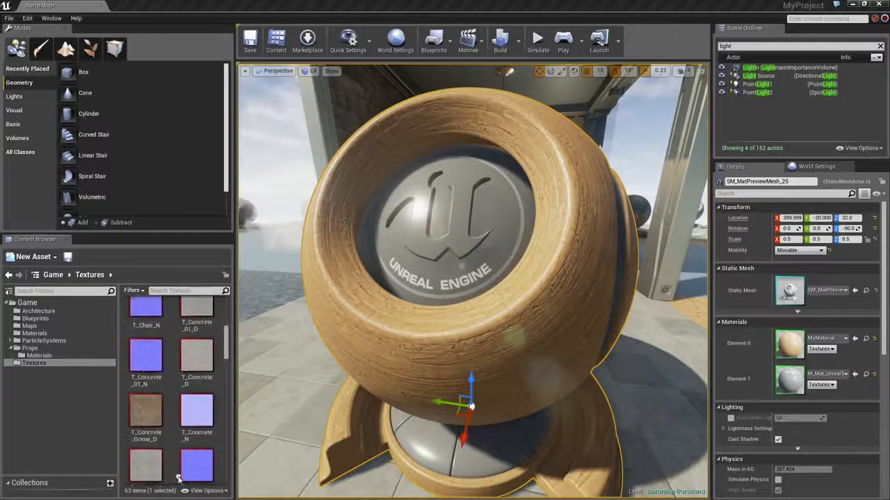
scroll(178, 431, up, 4)
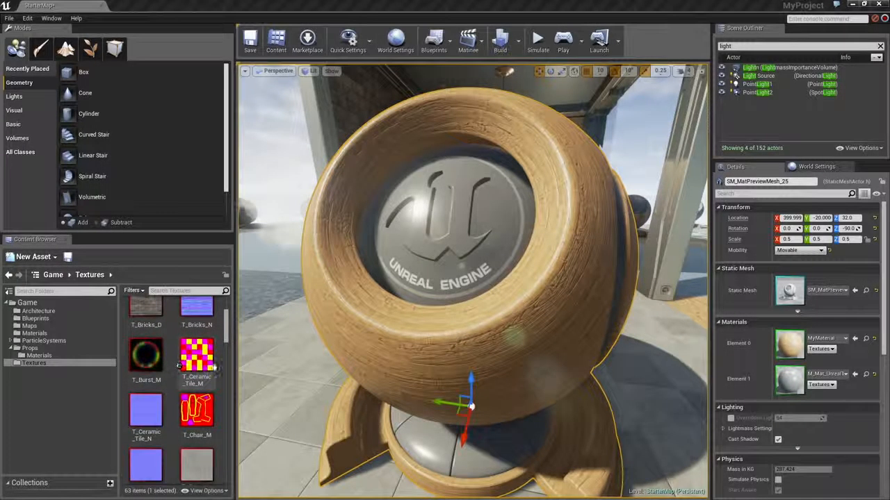
mouse_move(197, 384)
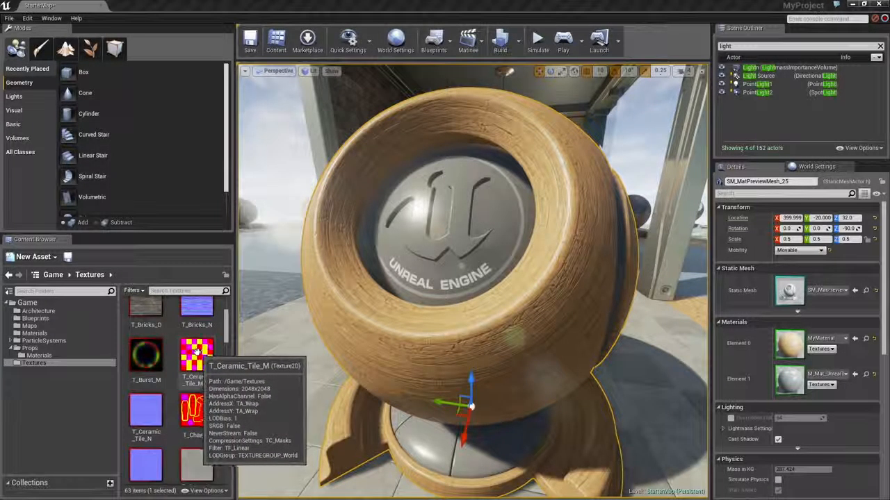
double_click(197, 353)
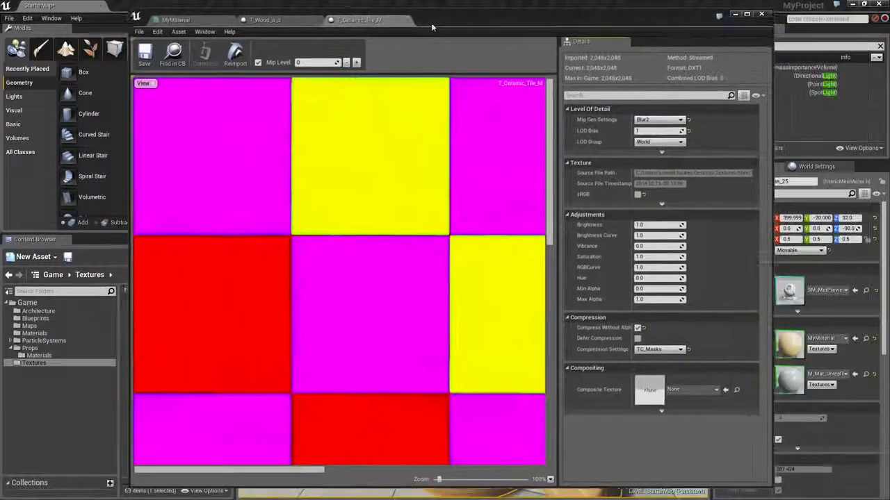
double_click(424, 17)
scroll(383, 301, down, 5)
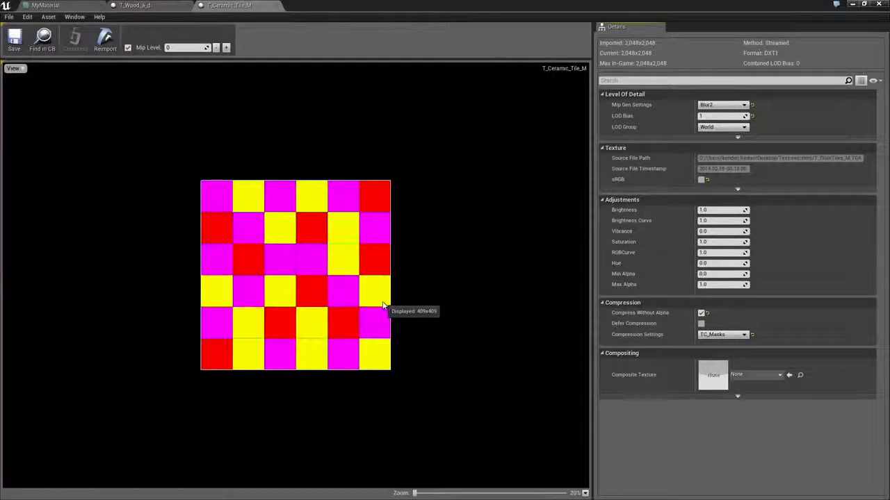
scroll(382, 306, up, 2)
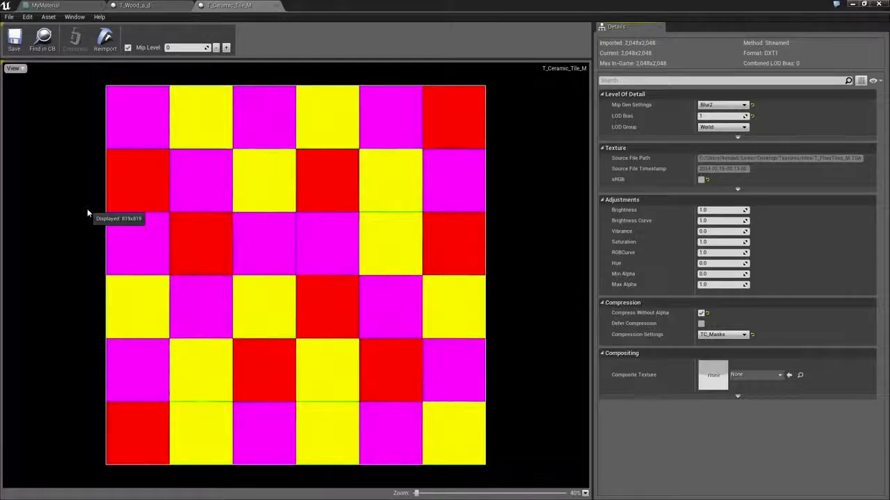
Show only the red channel of T_Ceramic_Tile_M and examine the tile and grout detail up close
click(22, 69)
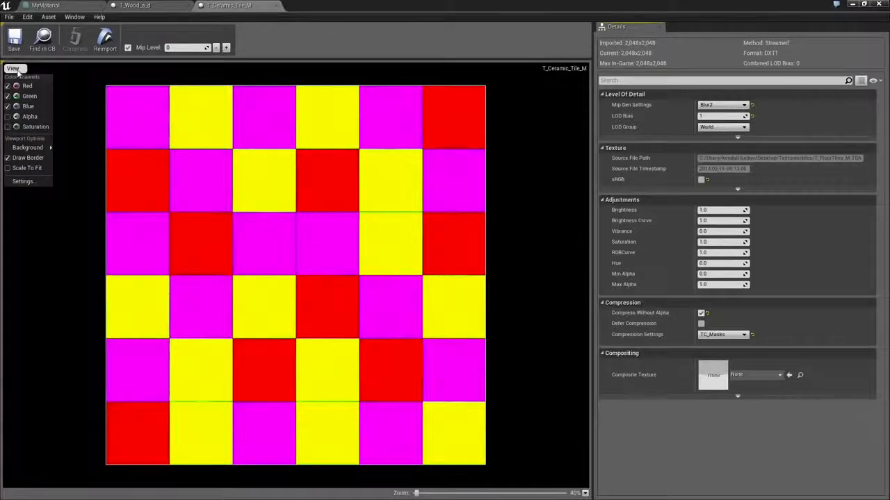
click(8, 106)
click(8, 96)
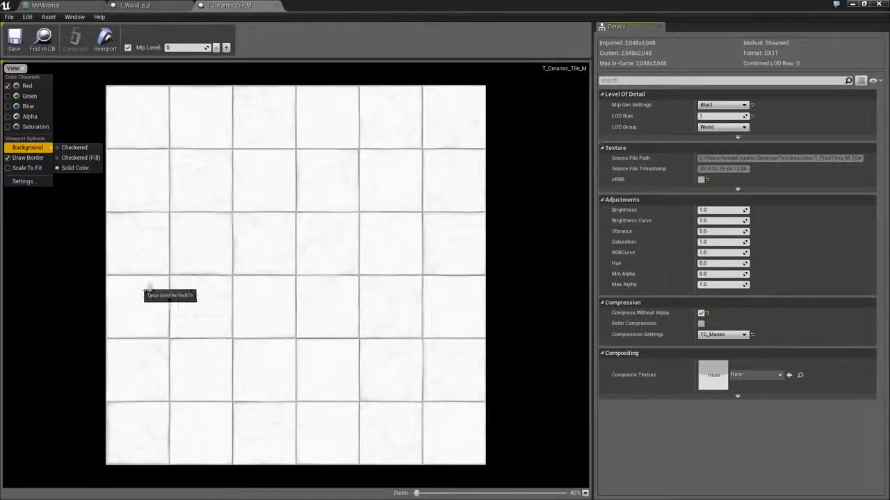
scroll(270, 268, up, 2)
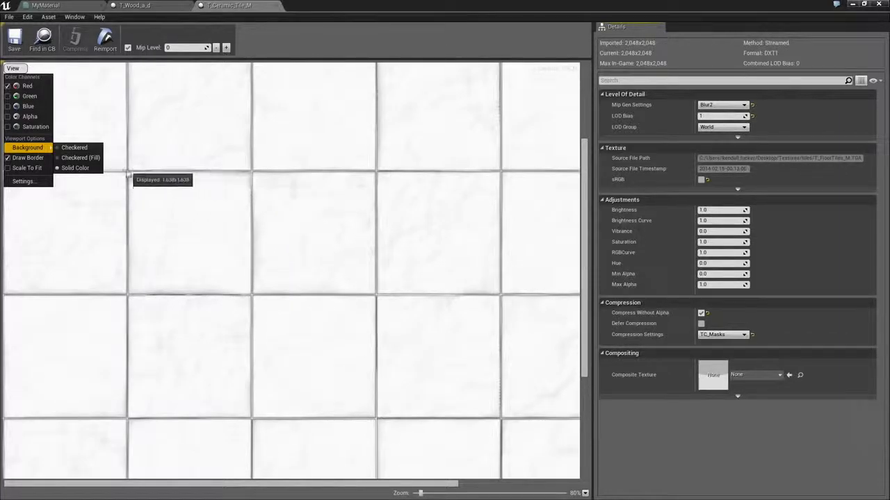
click(297, 251)
scroll(278, 248, up, 1)
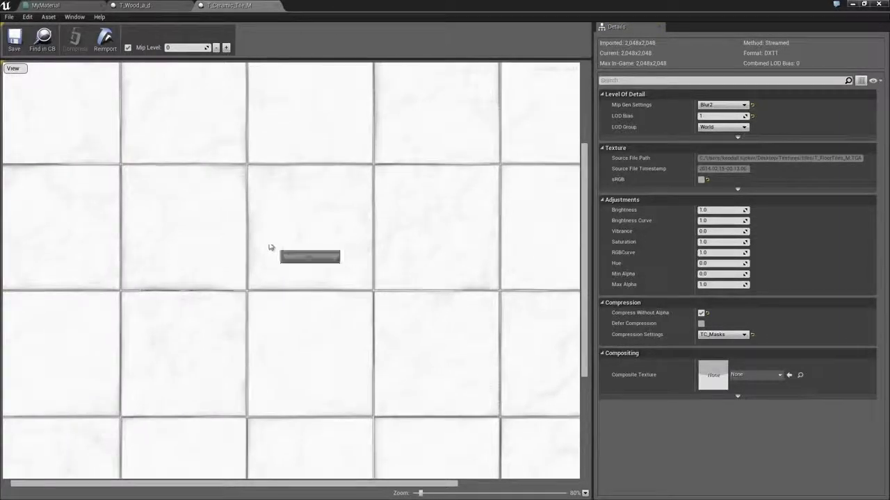
Switch the texture display from red to only the green channel and view the full tile mask
click(13, 69)
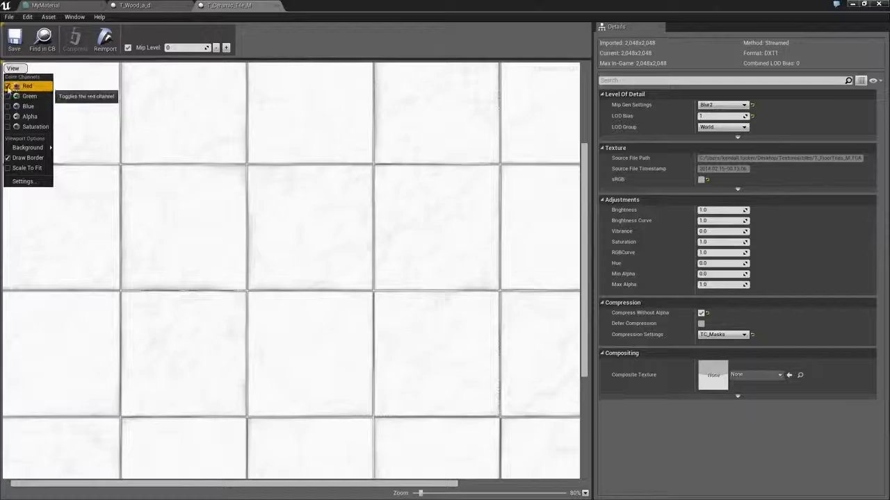
click(9, 86)
click(8, 96)
scroll(223, 227, down, 6)
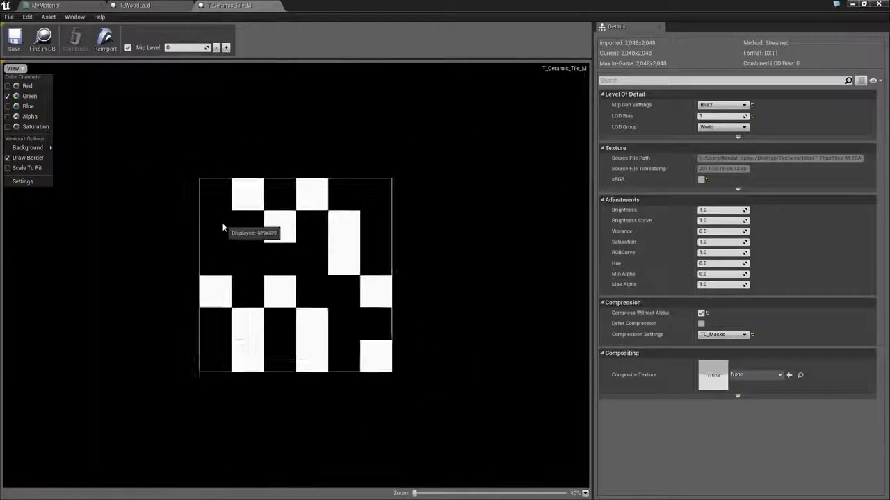
scroll(222, 226, up, 2)
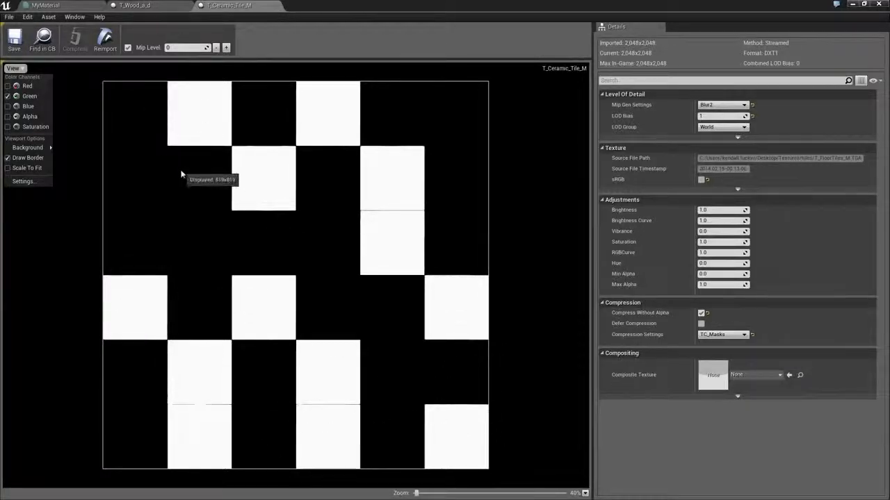
View the blue and alpha channels of the ceramic tile texture one at a time, ending with every channel hidden
click(8, 97)
click(7, 107)
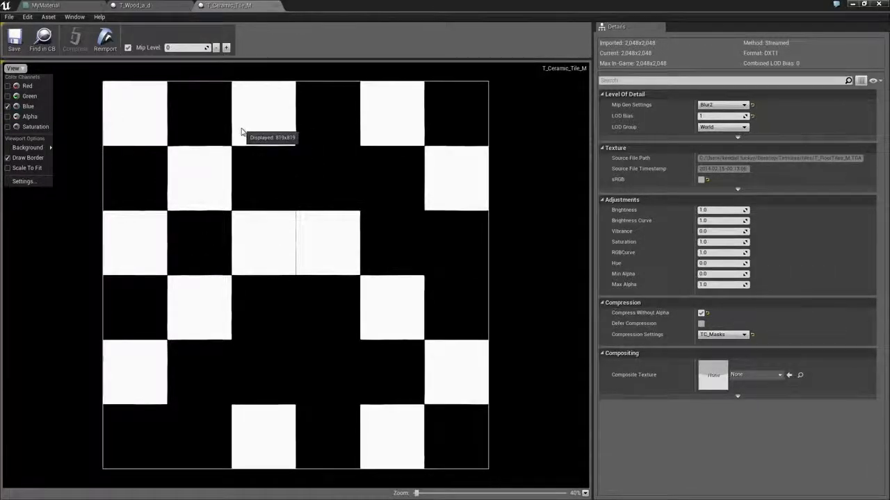
click(7, 106)
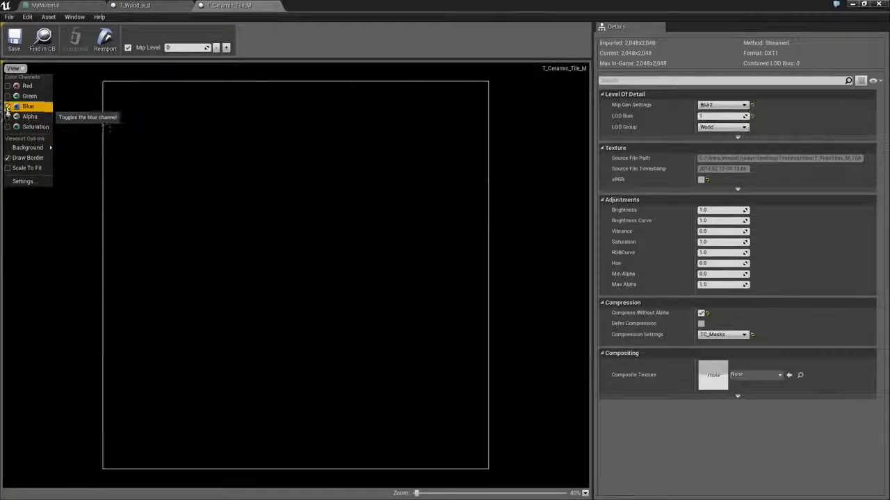
click(8, 117)
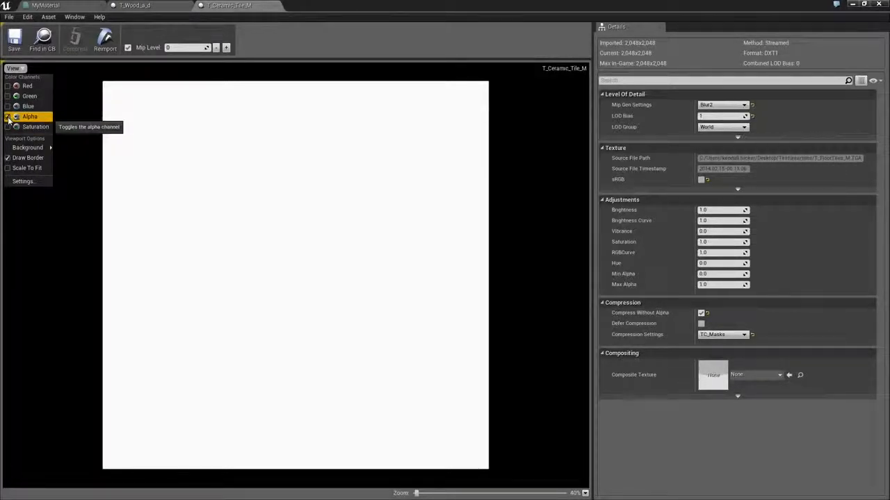
click(8, 117)
click(7, 106)
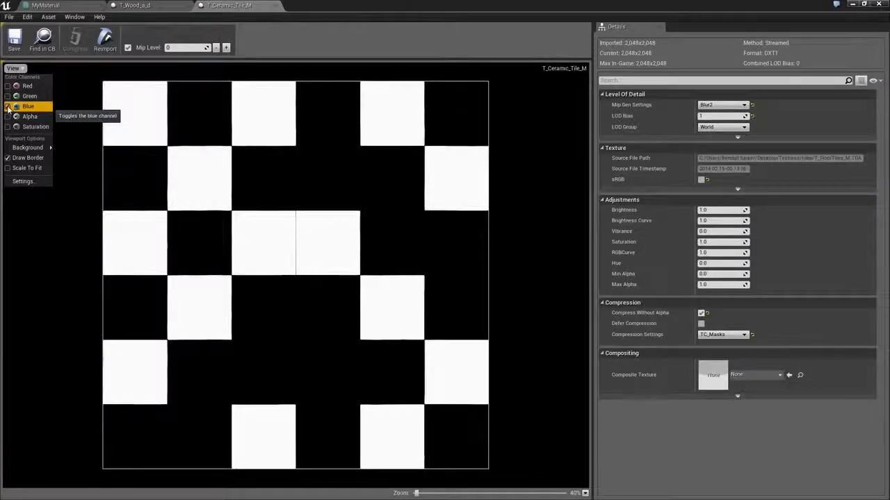
click(7, 106)
click(7, 107)
click(7, 106)
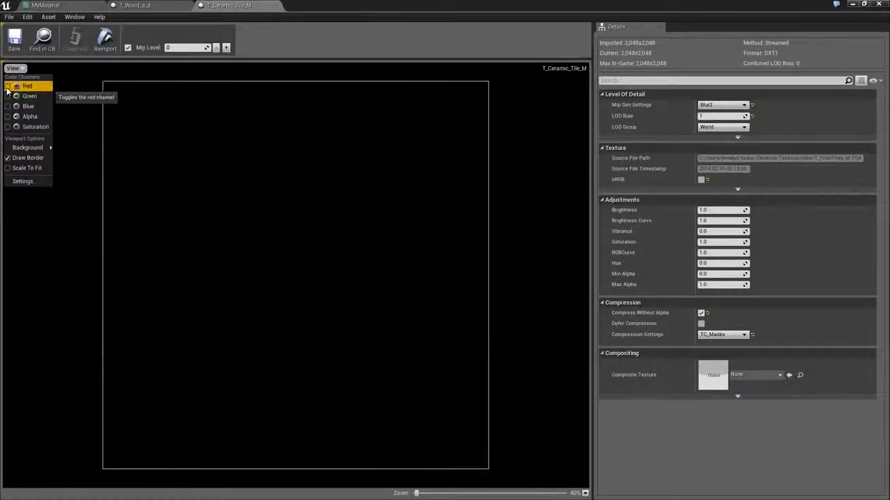
Turn the red, green and blue channels back on for the ceramic tile texture
click(8, 87)
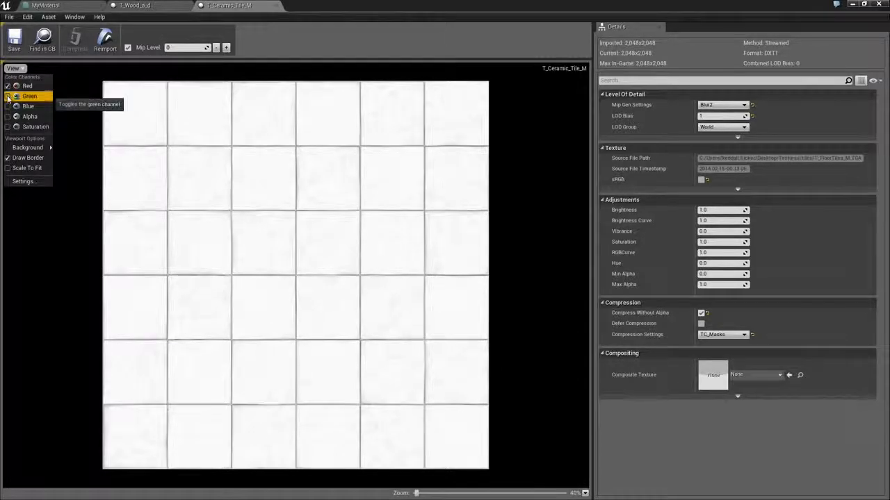
click(7, 96)
click(7, 106)
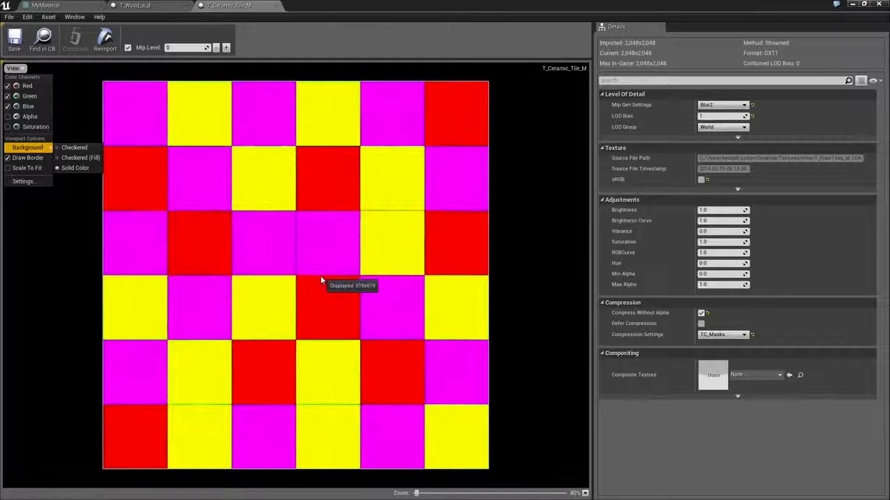
Add T_Ceramic_Tile_M from the Content Browser to the MyMaterial graph as a Texture Sample and maximize the material editor again
click(73, 6)
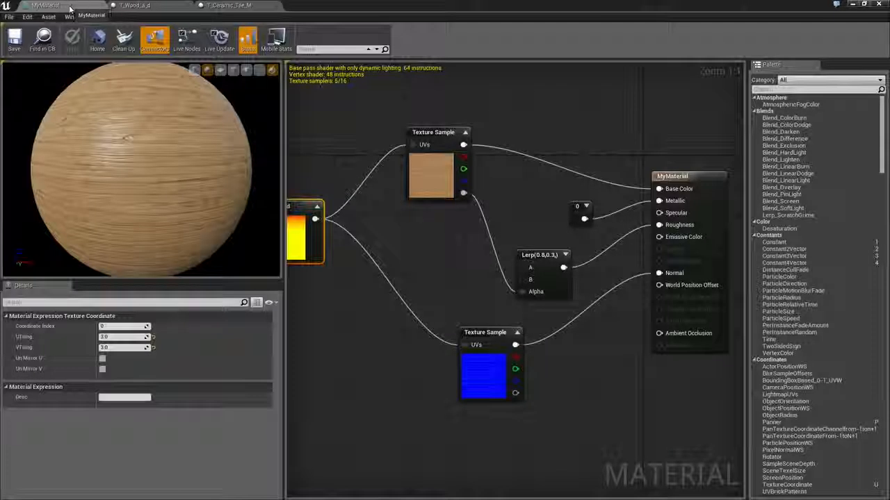
double_click(342, 8)
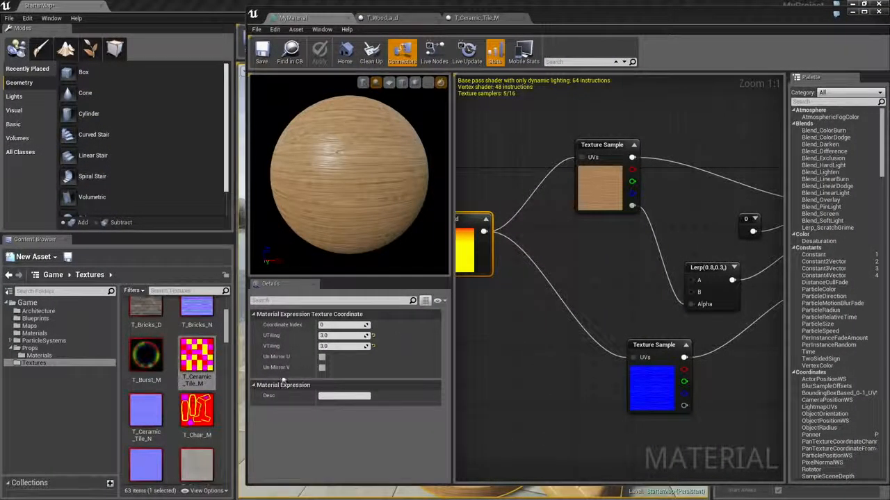
mouse_move(195, 356)
drag(195, 356, 498, 342)
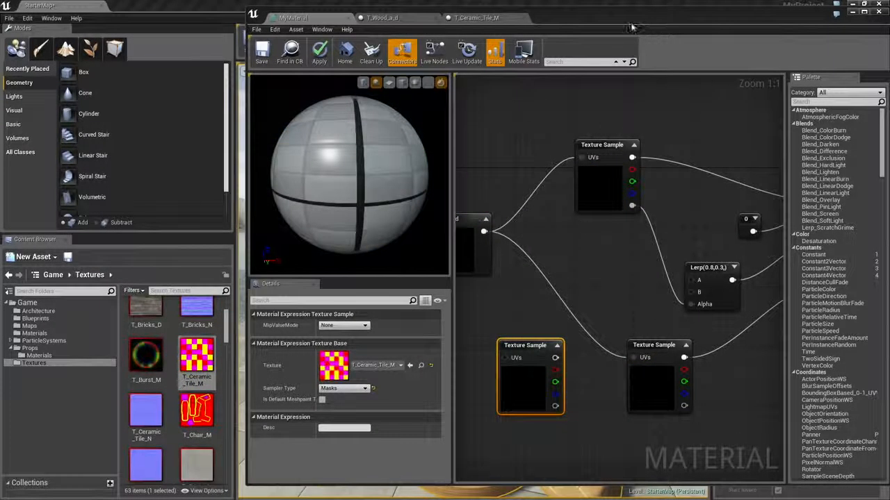
drag(630, 21, 498, 22)
double_click(497, 21)
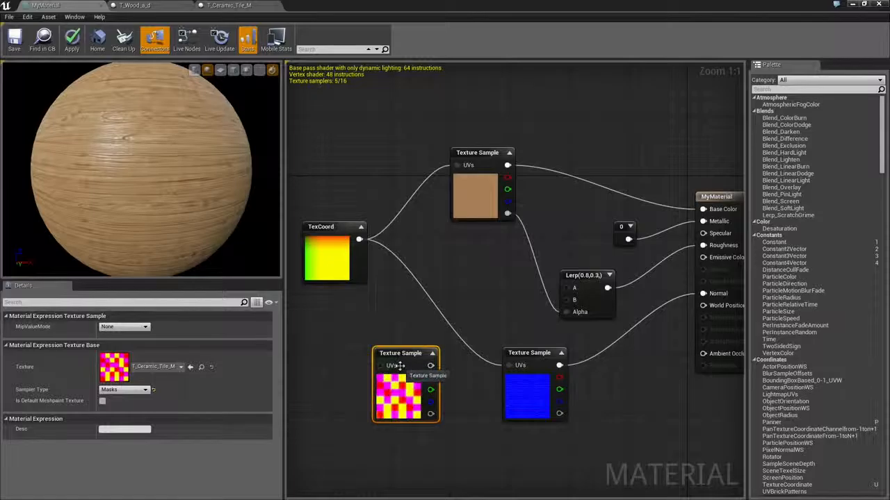
Move the ceramic tile Texture Sample into the empty area above the TexCoord and wood Texture Sample nodes
drag(408, 353, 411, 264)
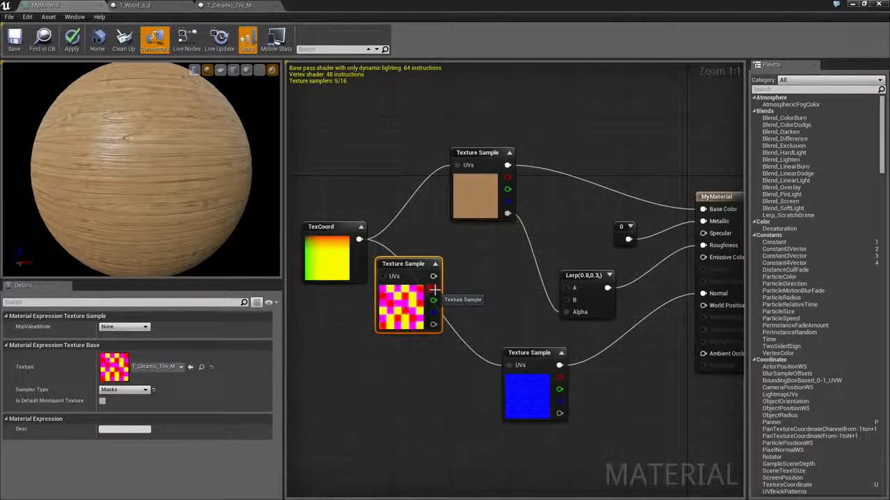
right_drag(437, 271, 470, 328)
drag(439, 321, 437, 380)
right_drag(505, 353, 506, 351)
right_drag(491, 138, 484, 84)
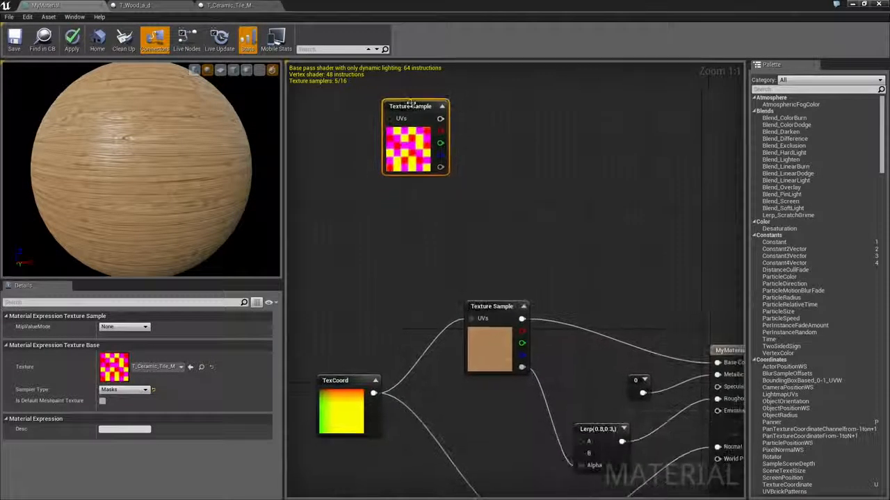
drag(409, 109, 386, 199)
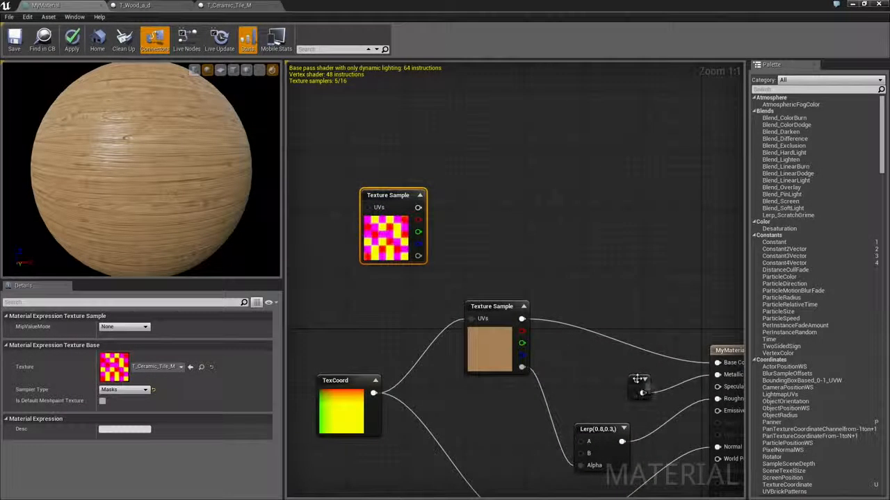
Nudge the wood Texture Sample and create a Multiply node with its A input fed by the sample's combined color output
drag(493, 309, 486, 317)
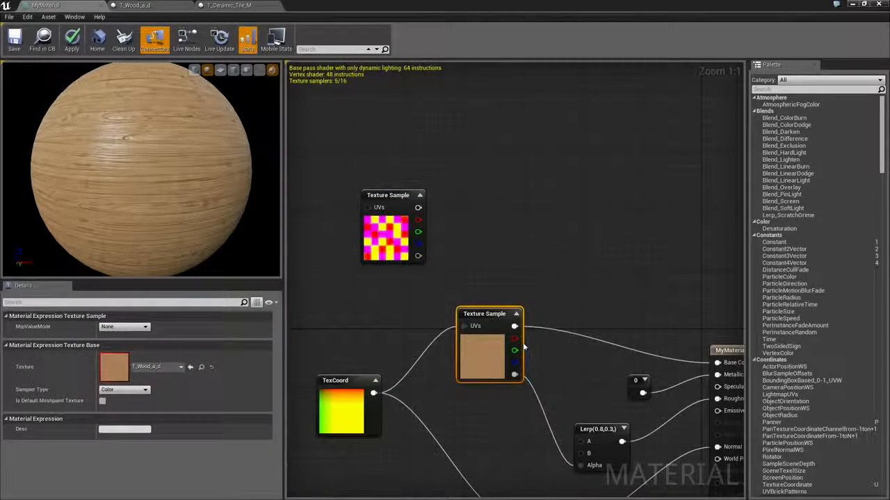
drag(514, 326, 568, 266)
text(mul)
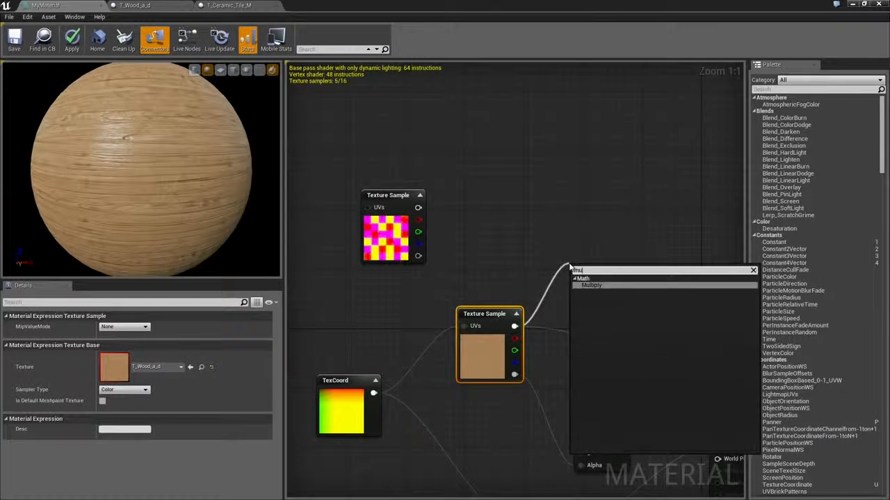
key(Return)
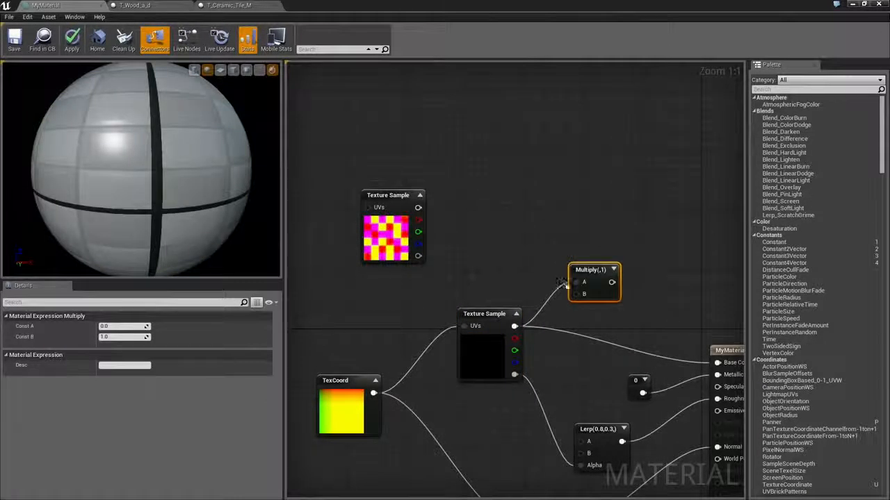
Move the Multiply node up and switch the wood sample's combined color from its A input to its B input
drag(589, 270, 595, 247)
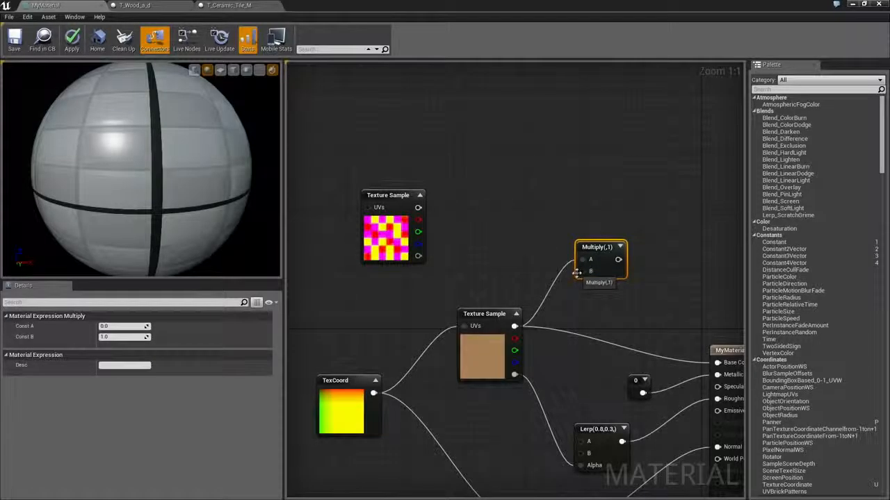
right_drag(629, 302, 598, 258)
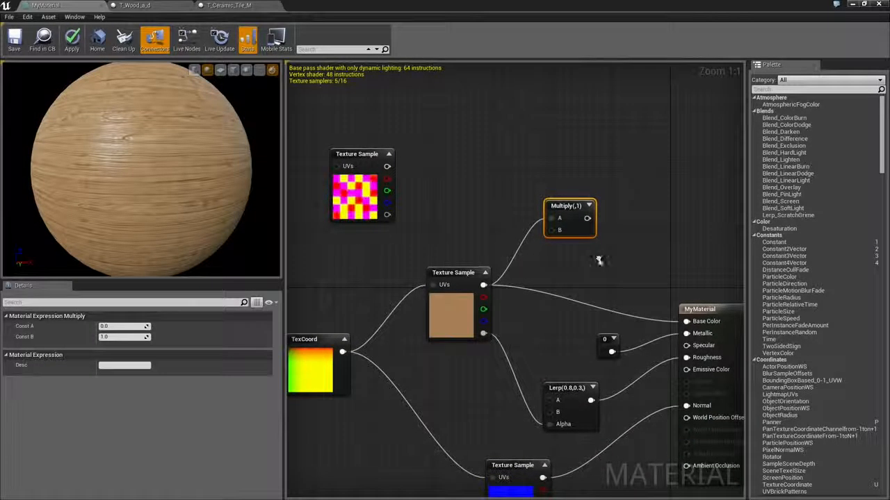
alt+click(551, 219)
drag(551, 231, 485, 285)
click(481, 146)
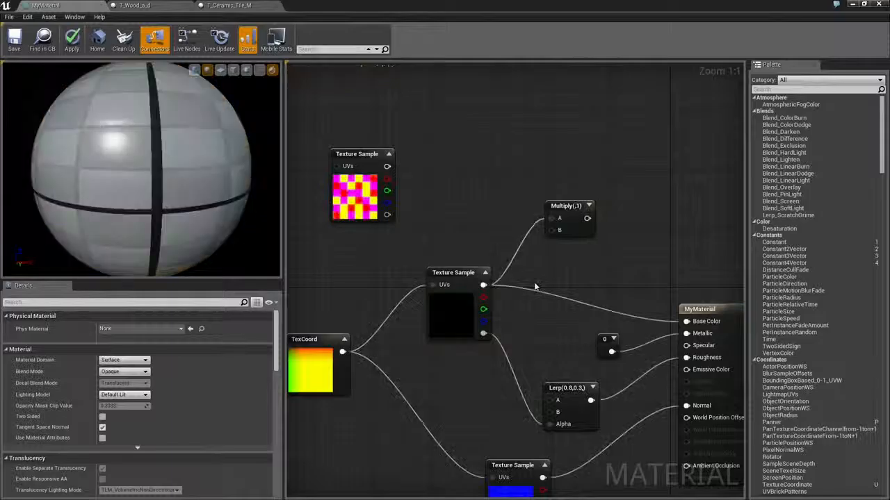
alt+click(551, 219)
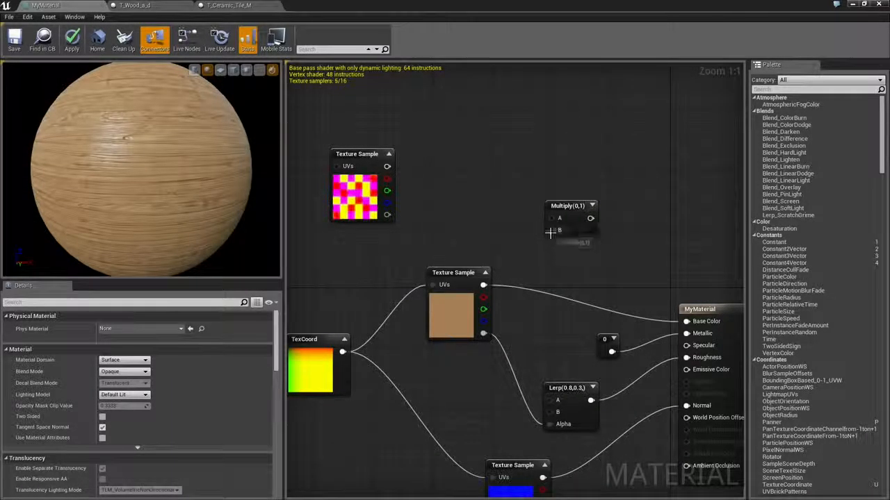
drag(552, 230, 485, 285)
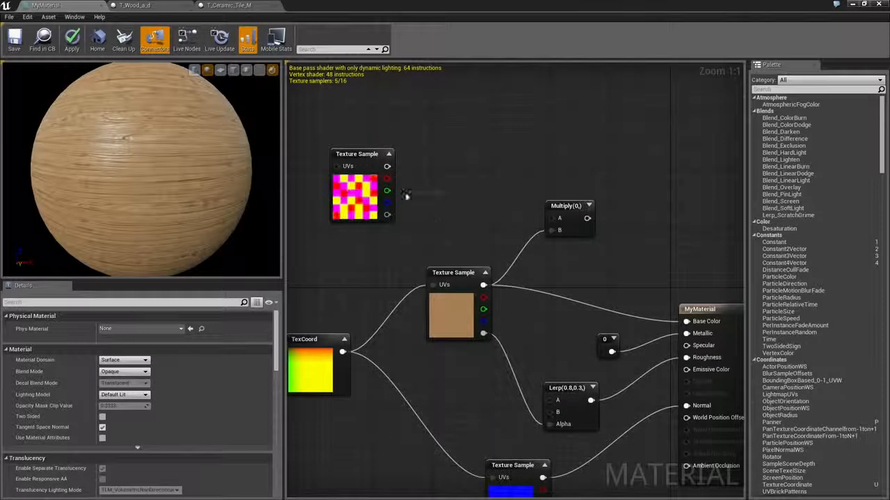
Connect the red channel of the ceramic tile mask sample to the Multiply node's A input
drag(387, 181, 552, 218)
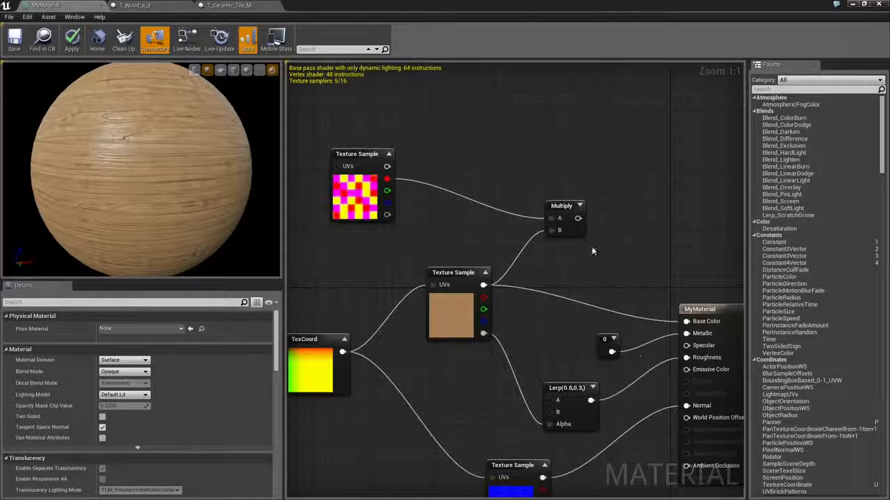
click(569, 219)
click(607, 340)
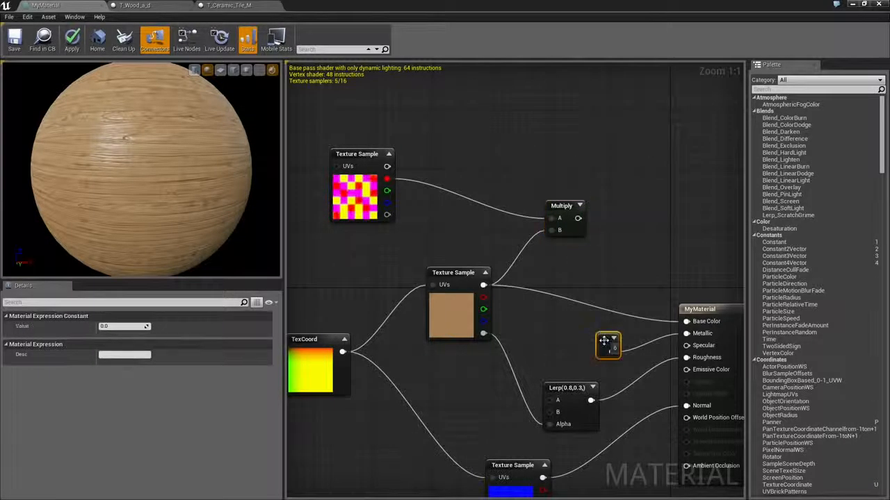
Preview the Multiply node on the sphere to examine the tile lines over the wood, and stop previewing it
right_click(561, 206)
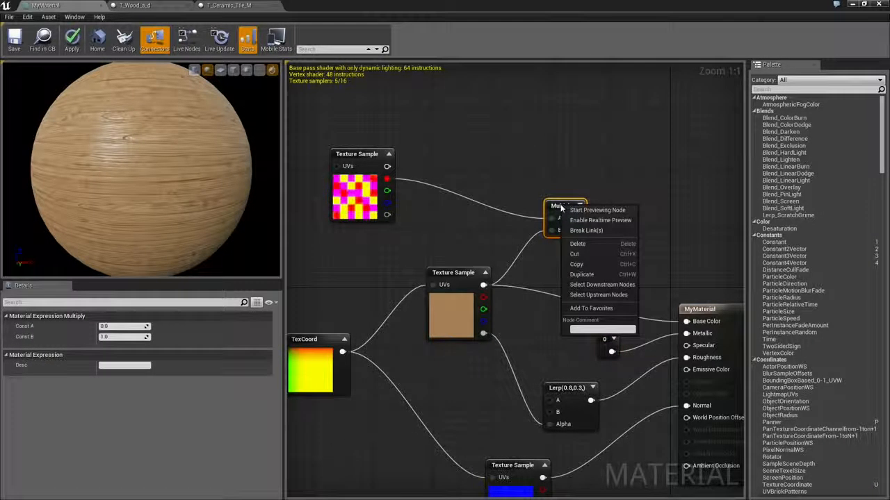
click(597, 210)
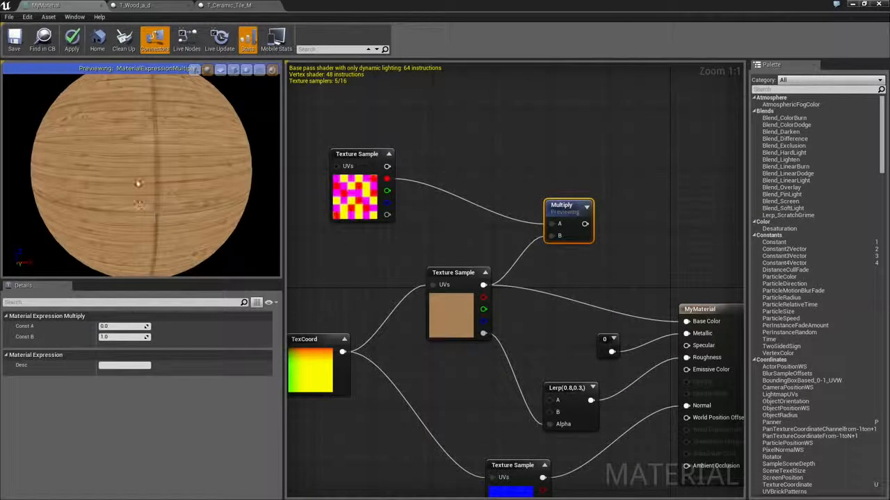
drag(139, 174, 202, 174)
scroll(141, 170, down, 2)
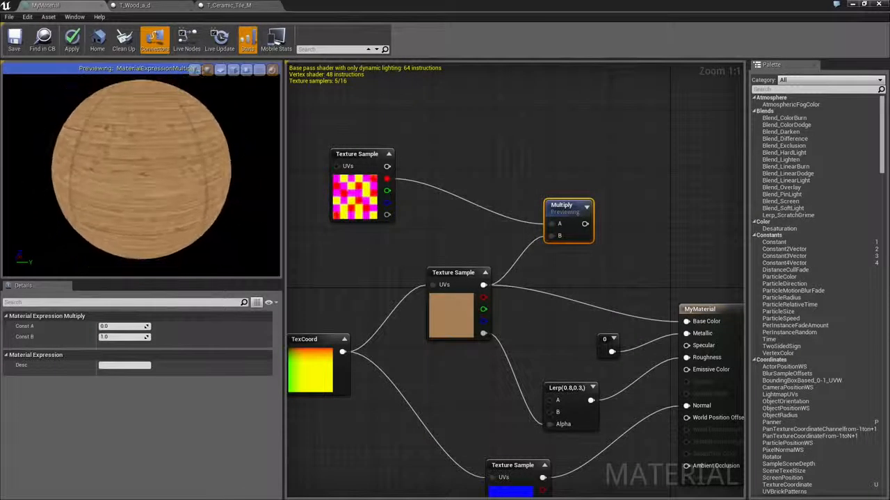
drag(141, 170, 137, 200)
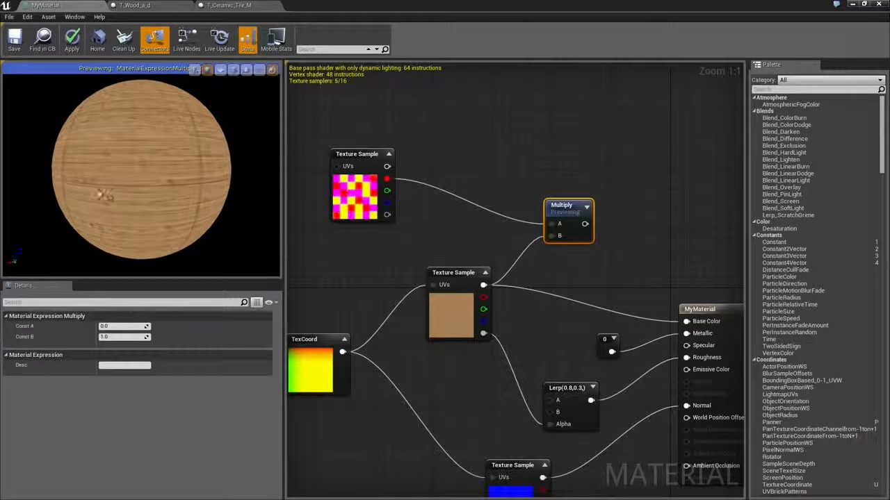
drag(70, 186, 128, 202)
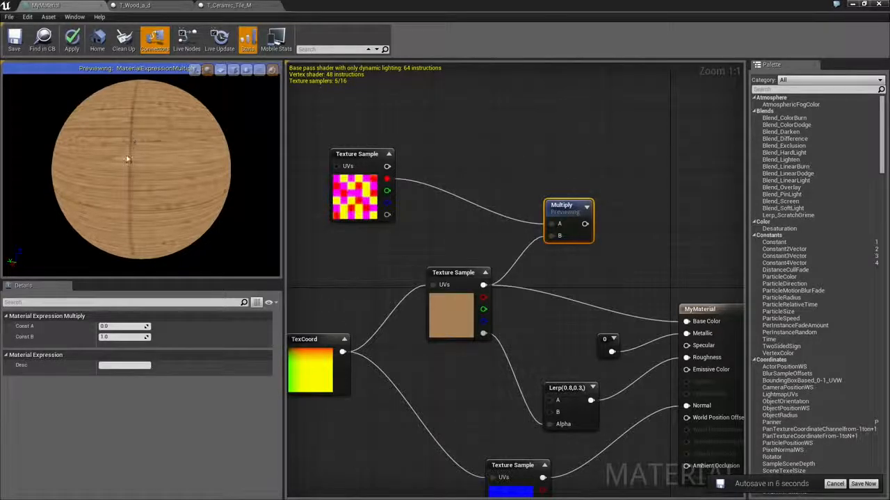
scroll(141, 170, down, 3)
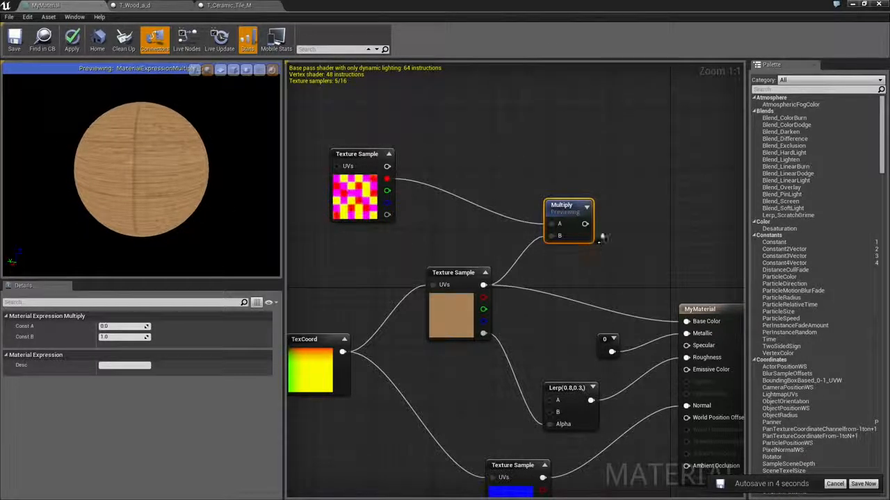
right_click(568, 207)
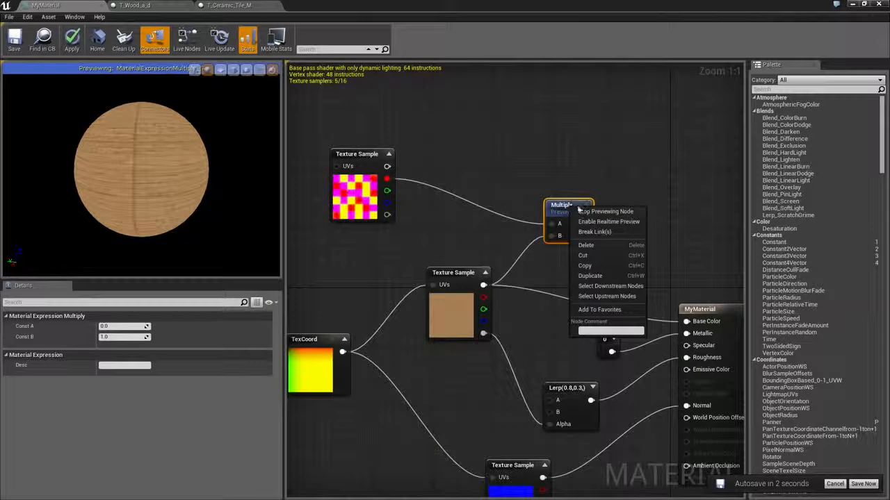
click(587, 213)
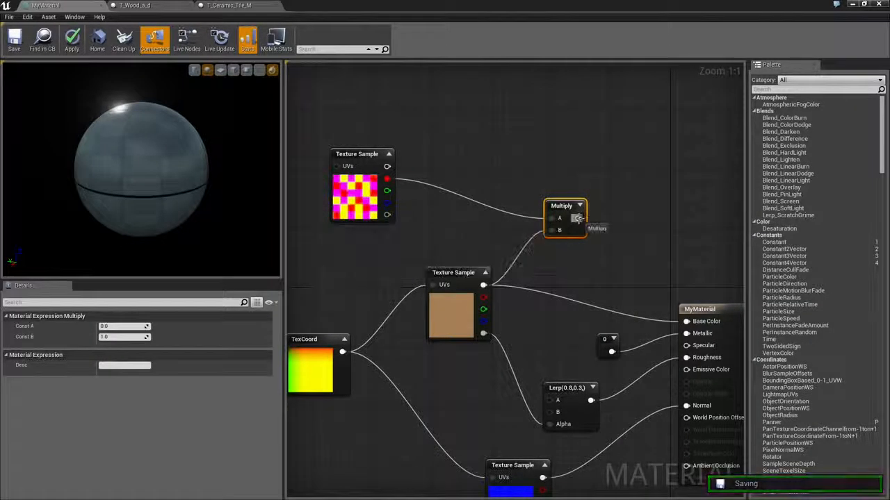
Connect the Multiply output to MyMaterial's Base Color and inspect the tiled wood on the preview sphere
drag(577, 219, 686, 321)
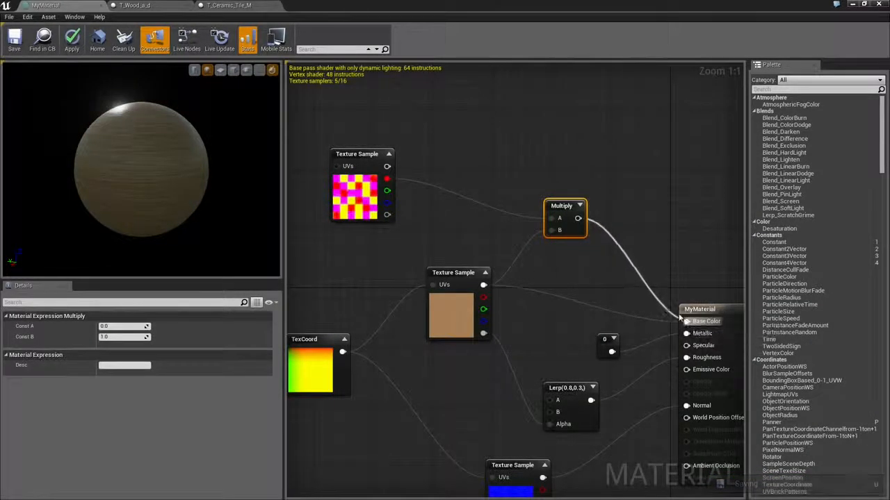
right_click(570, 206)
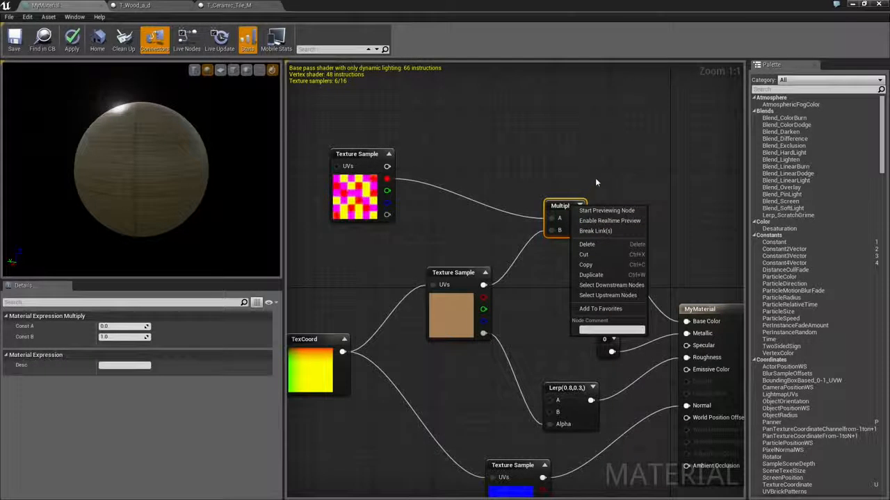
drag(153, 191, 137, 153)
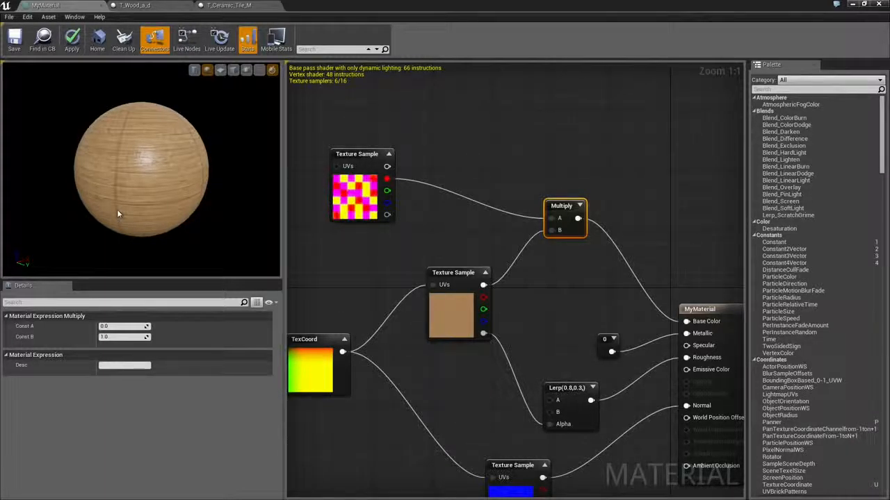
drag(117, 209, 119, 195)
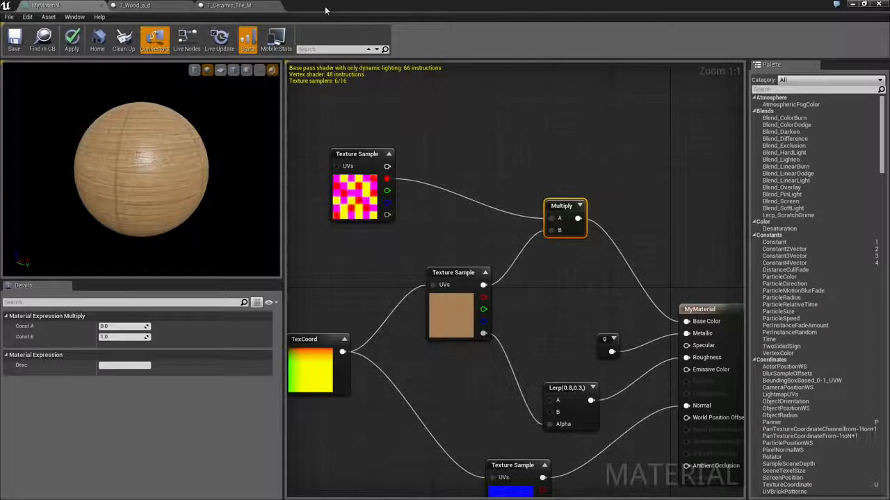
Add T_Ceramic_Tile_N from the Content Browser to the MyMaterial graph as a Texture Sample and maximize the material editor again
click(357, 194)
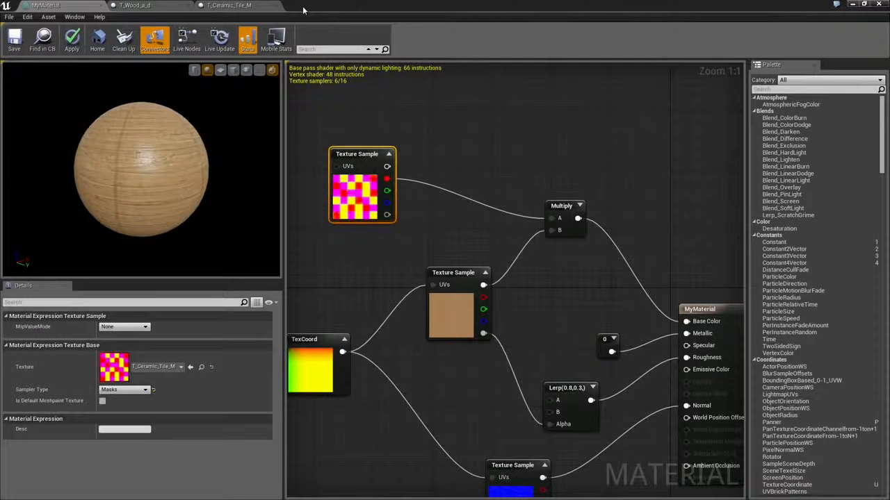
drag(304, 9, 567, 25)
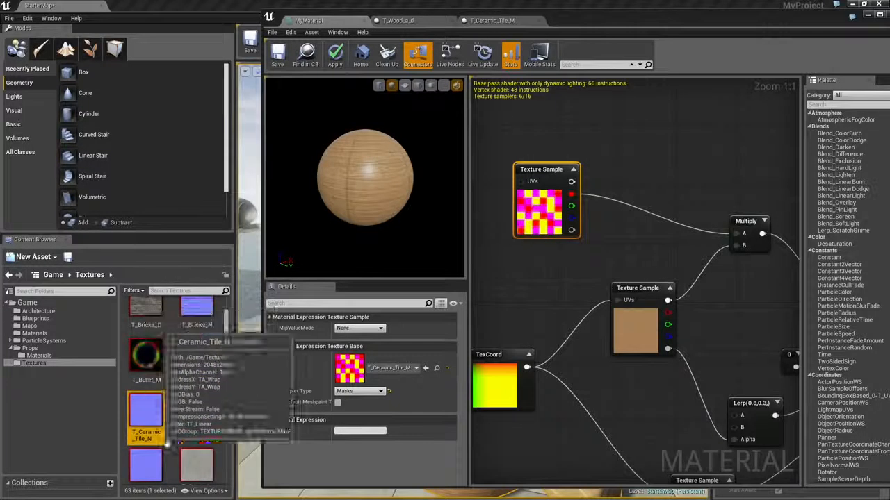
click(146, 415)
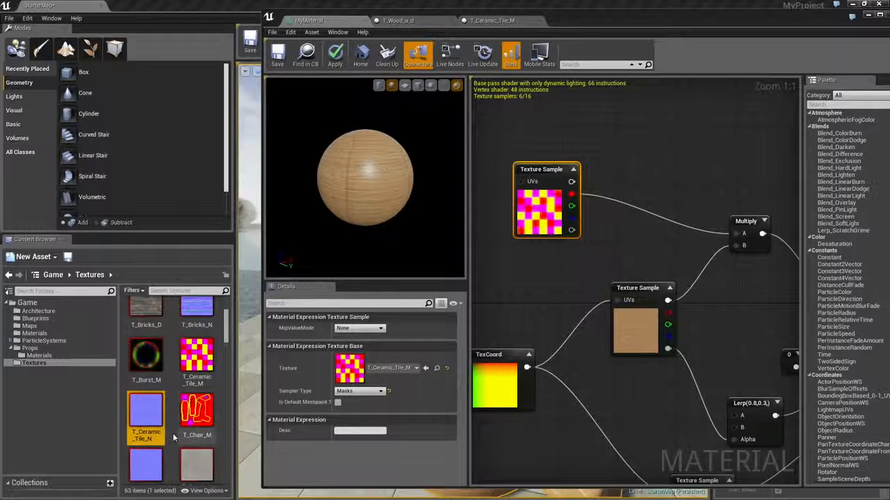
drag(146, 415, 570, 449)
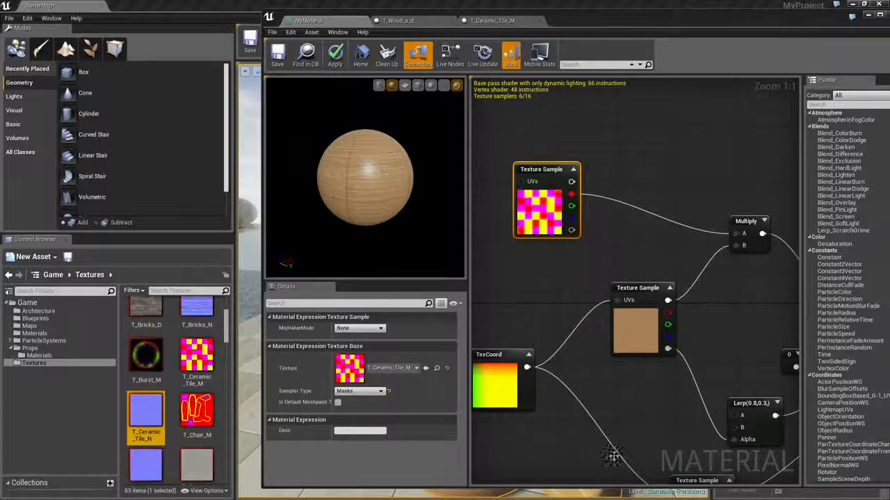
double_click(605, 20)
Place the T_Ceramic_Tile_N Texture Sample directly below the wood normal map's Texture Sample
right_drag(408, 350, 413, 244)
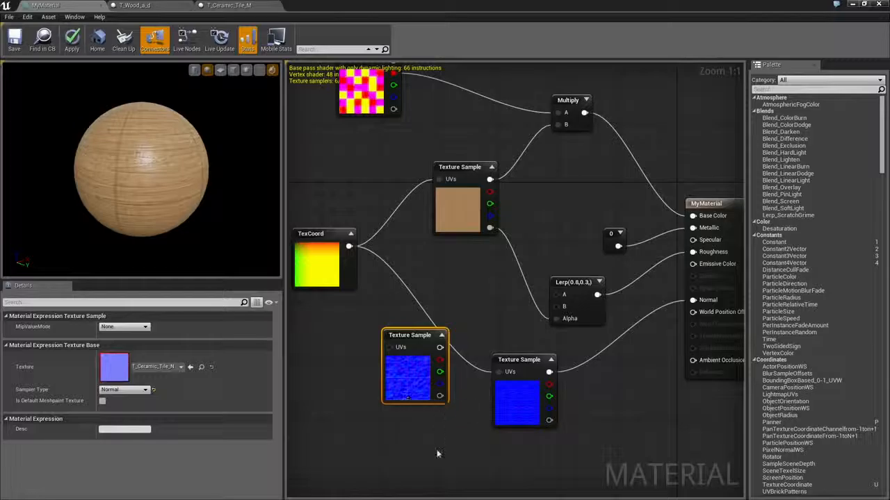
right_drag(407, 399, 357, 322)
drag(353, 258, 462, 380)
right_drag(405, 355, 371, 341)
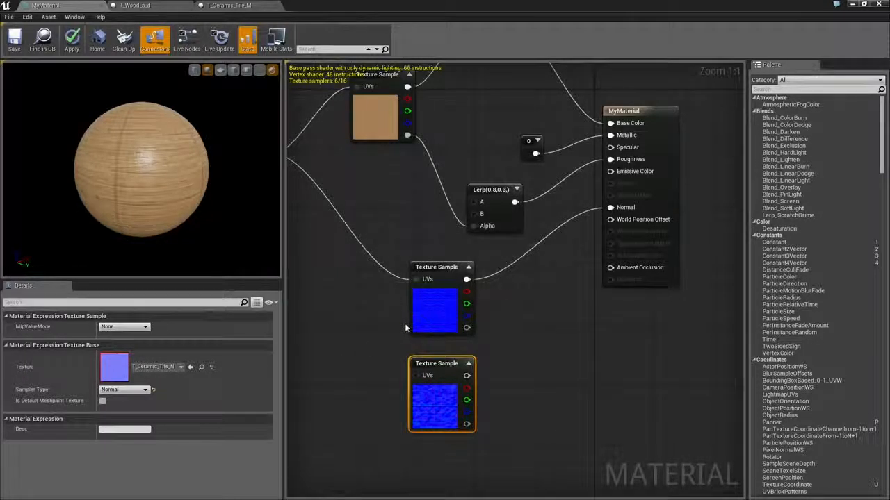
Open the T_Ceramic_Tile_N texture to examine its tile normals and return to the MyMaterial graph
double_click(114, 373)
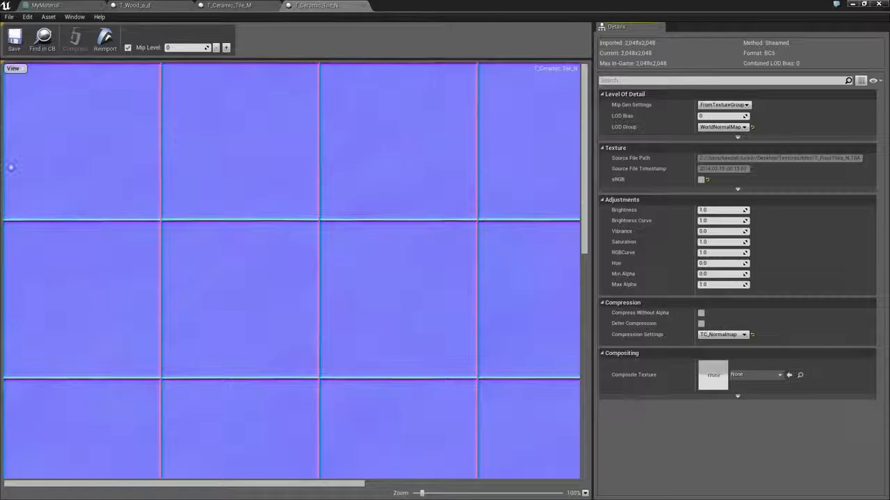
click(70, 6)
right_drag(490, 340, 492, 291)
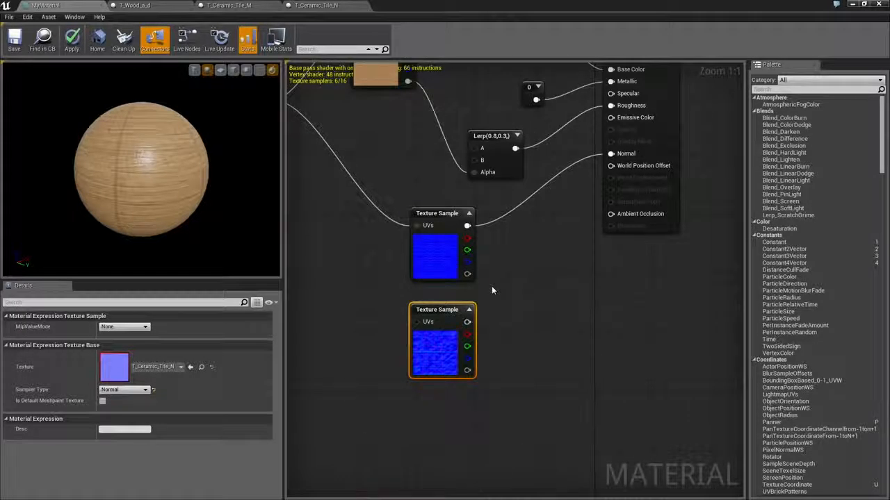
Shift the T_Ceramic_Tile_N sample down and left, and add a ComponentMask with R and G fed by its combined output
drag(459, 311, 451, 332)
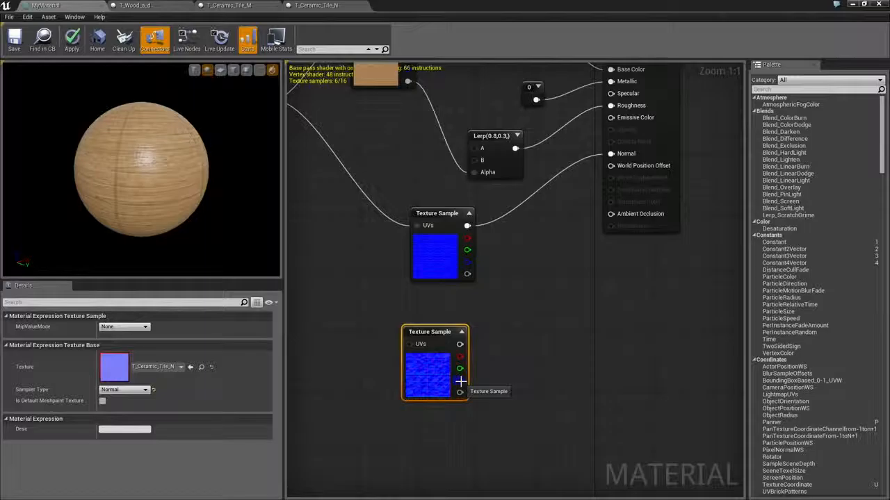
drag(424, 334, 486, 339)
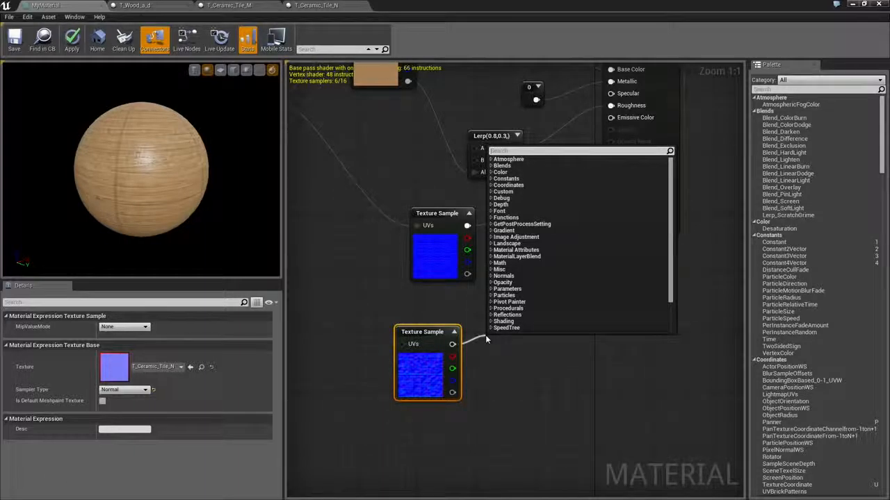
text(mask)
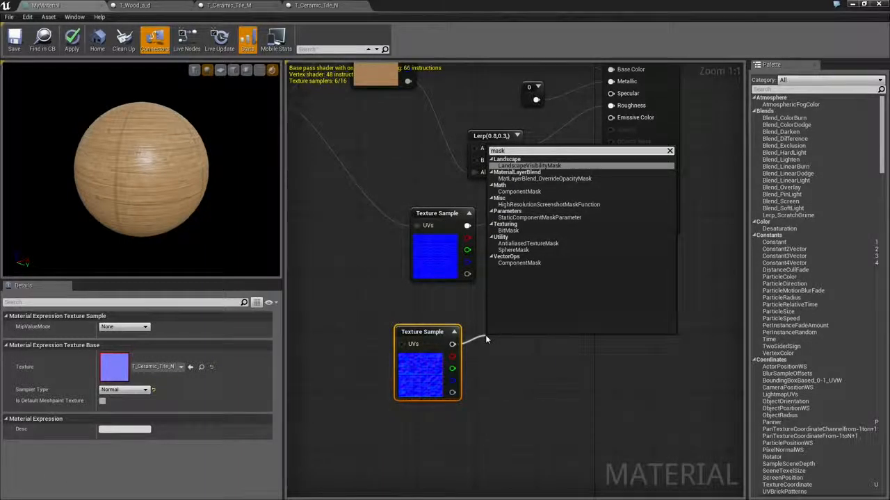
click(528, 194)
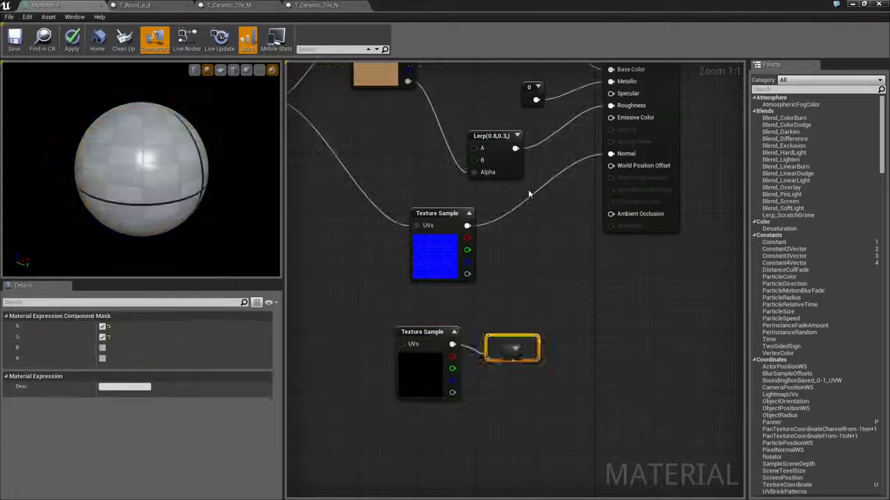
drag(512, 345, 509, 328)
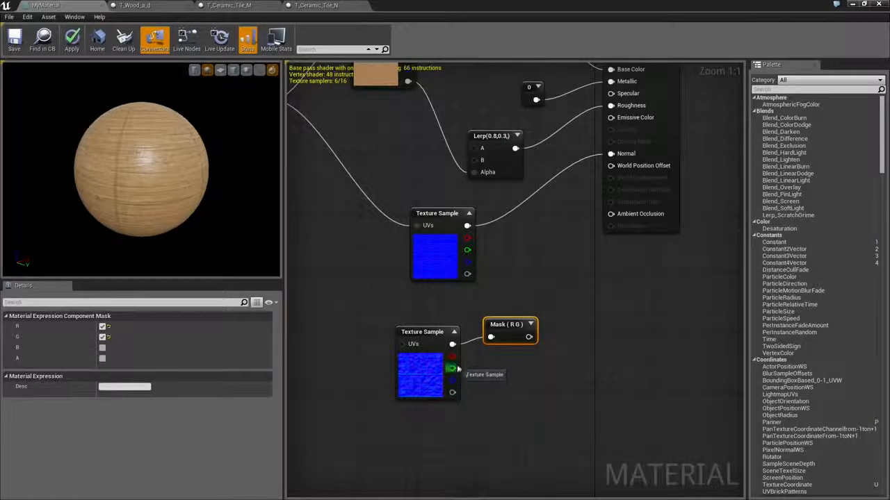
Move the Mask (R G) node slightly higher beside the ceramic tile normal sample and expand its preview
drag(456, 369, 470, 357)
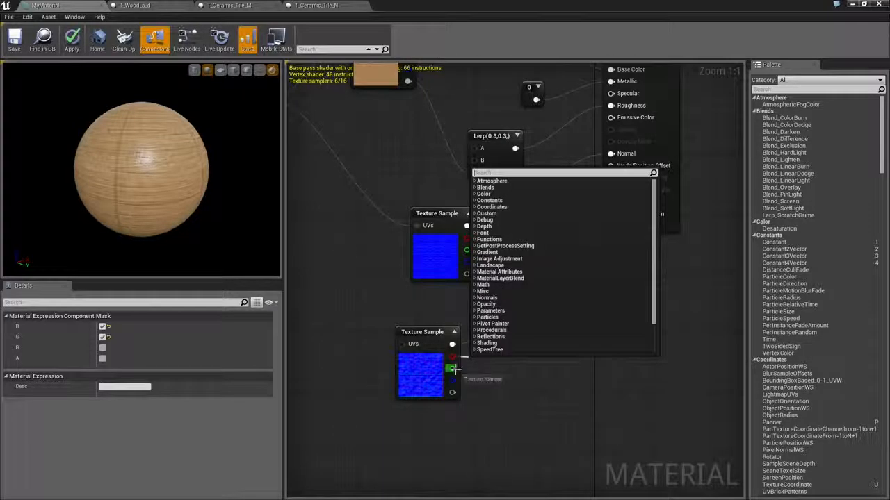
click(484, 370)
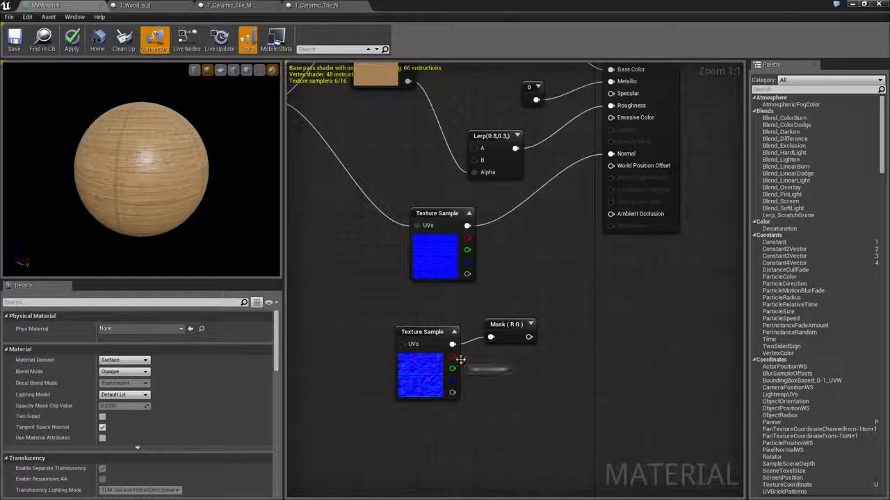
drag(506, 328, 506, 314)
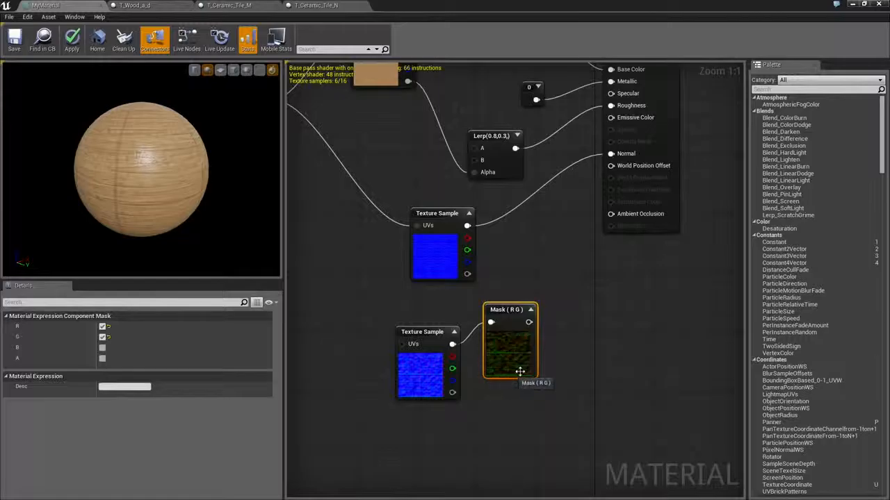
Preview the Mask (R G) node on the sphere, rotate it to inspect the channels, and restore the normal material preview with the node collapsed
right_click(511, 311)
click(537, 328)
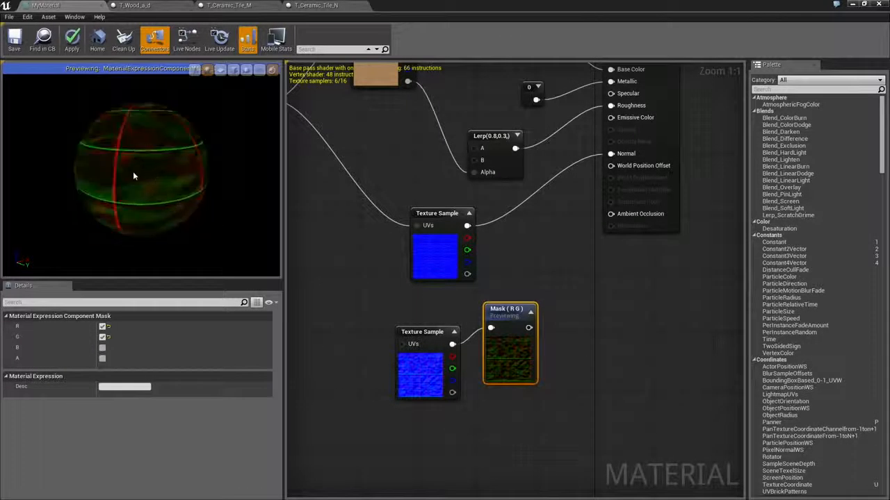
drag(142, 169, 120, 177)
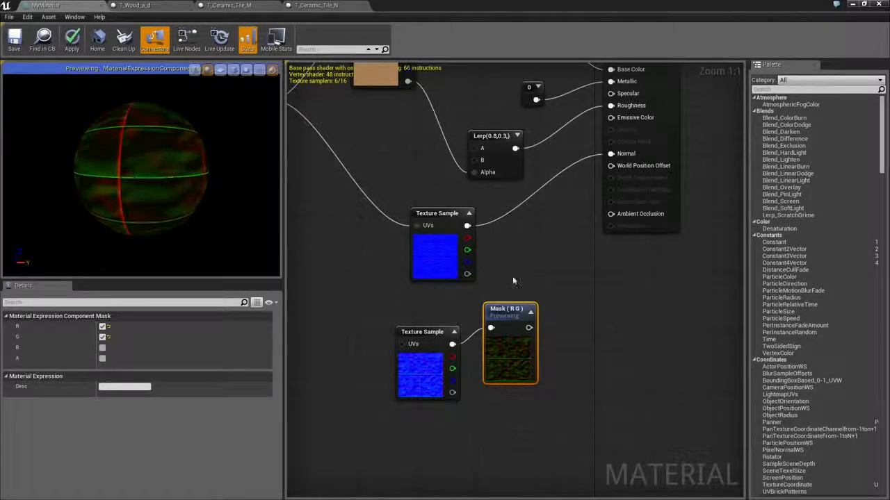
right_click(511, 313)
click(546, 329)
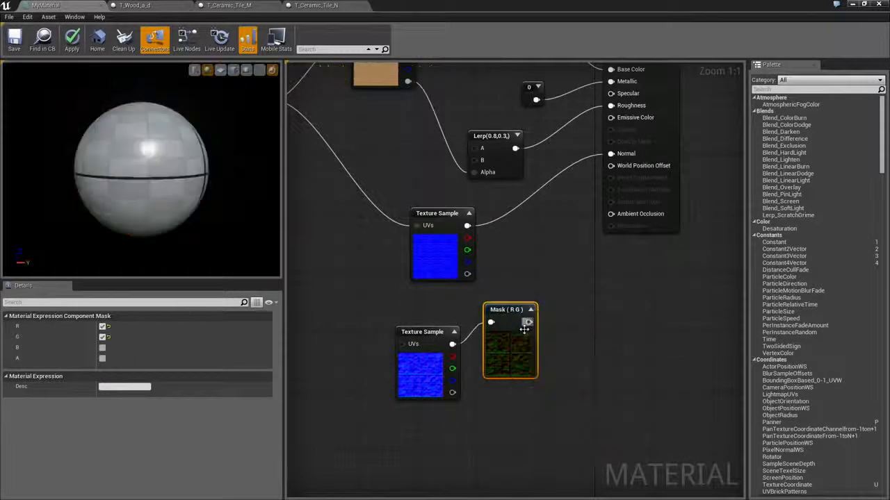
click(531, 310)
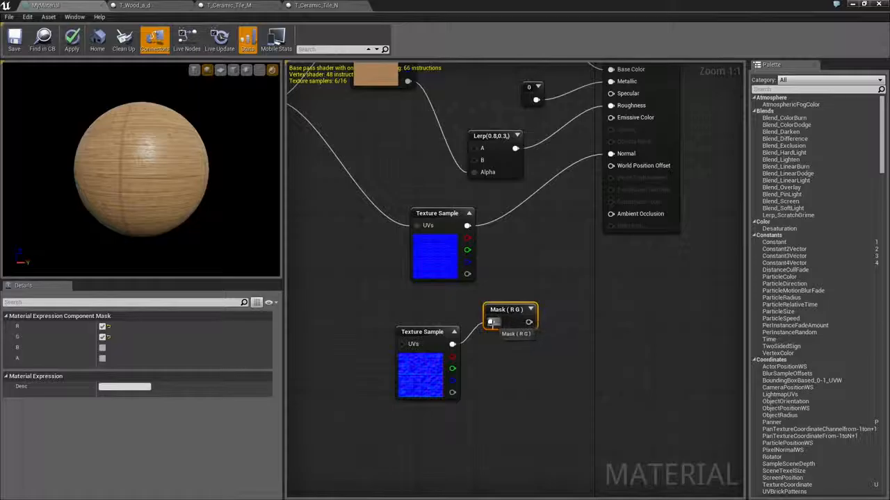
Set the disconnected Mask (R G) node aside and feed the tile normal's red and green outputs into a new AppendVector with its preview expanded
alt+click(491, 322)
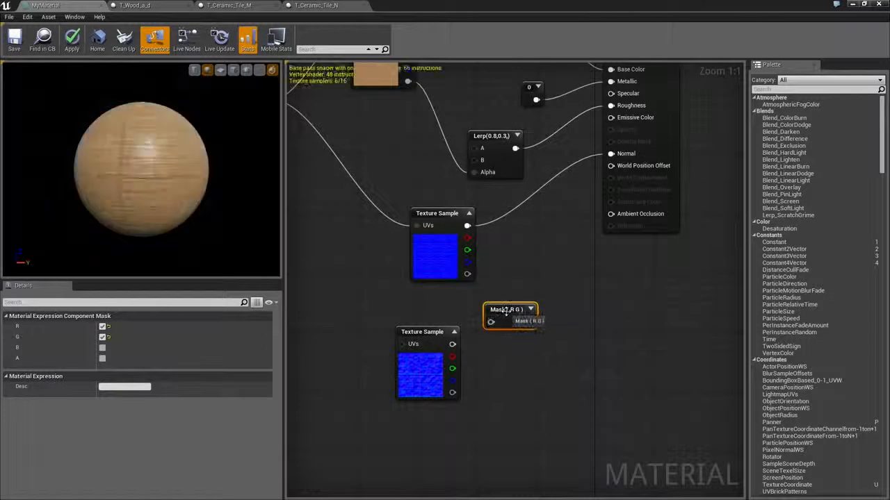
drag(507, 315, 344, 439)
drag(453, 356, 496, 357)
text(append)
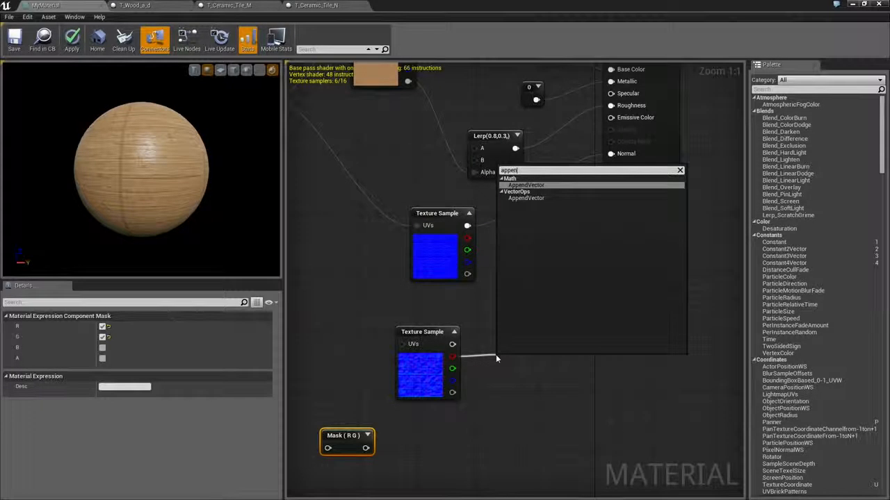
click(538, 186)
drag(522, 362, 531, 346)
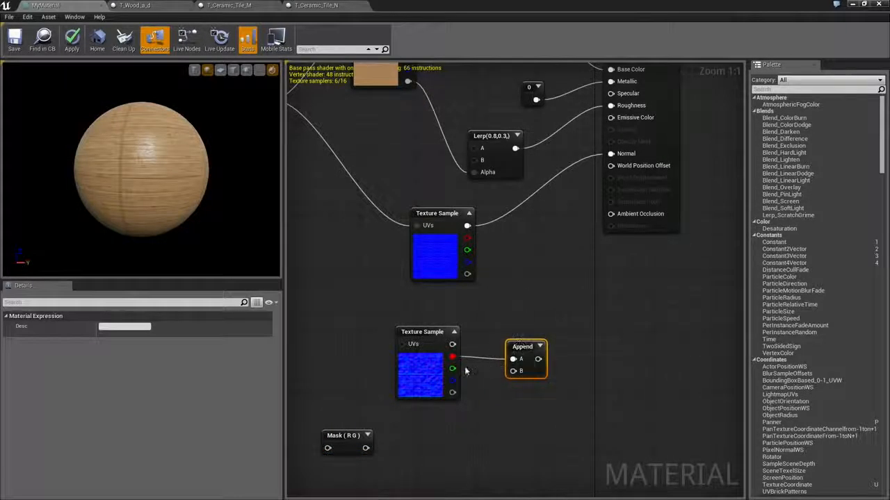
drag(452, 369, 514, 371)
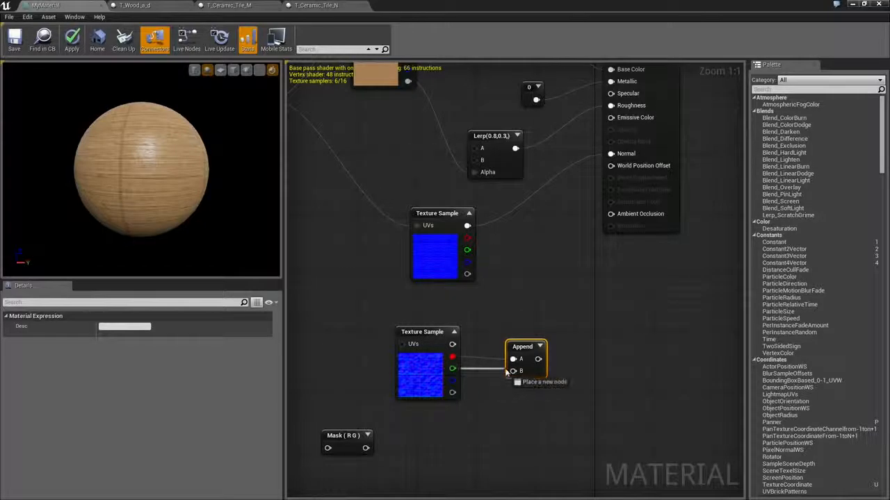
click(541, 348)
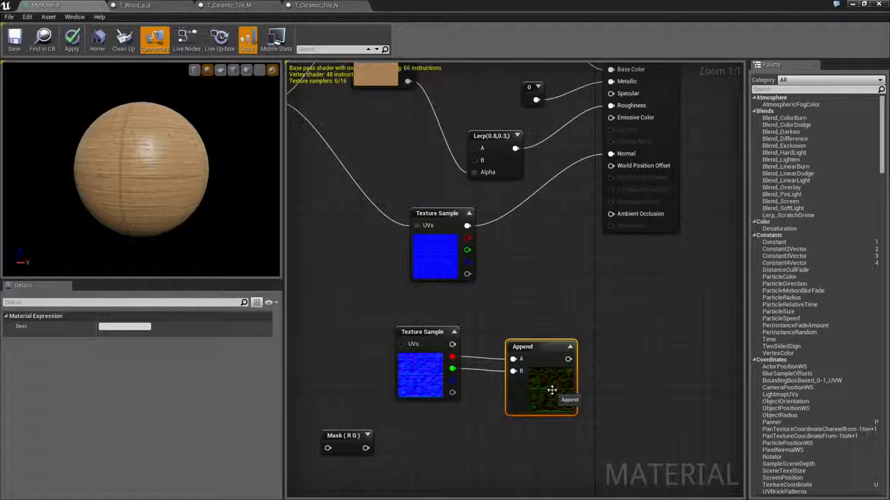
drag(556, 351, 549, 329)
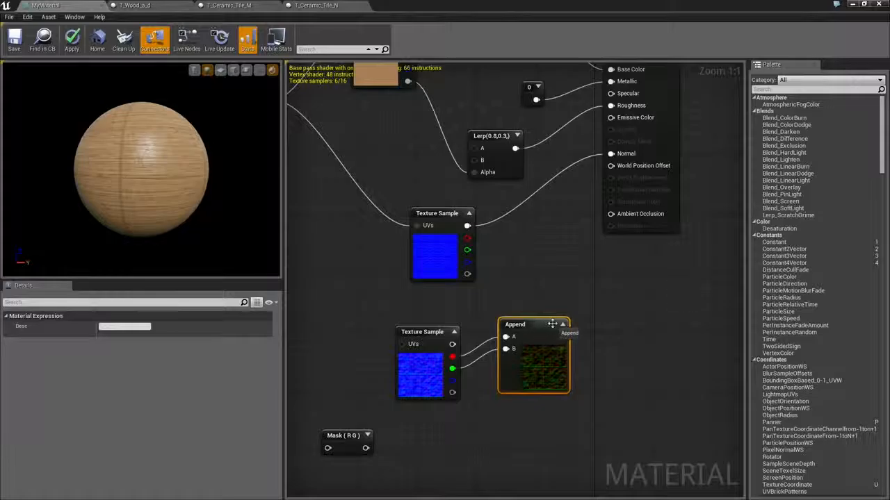
Delete the Append node and reconnect the tile normal sample's combined output to the Mask (R G) node, aligned beside it
key(Delete)
drag(348, 439, 508, 338)
drag(452, 344, 491, 344)
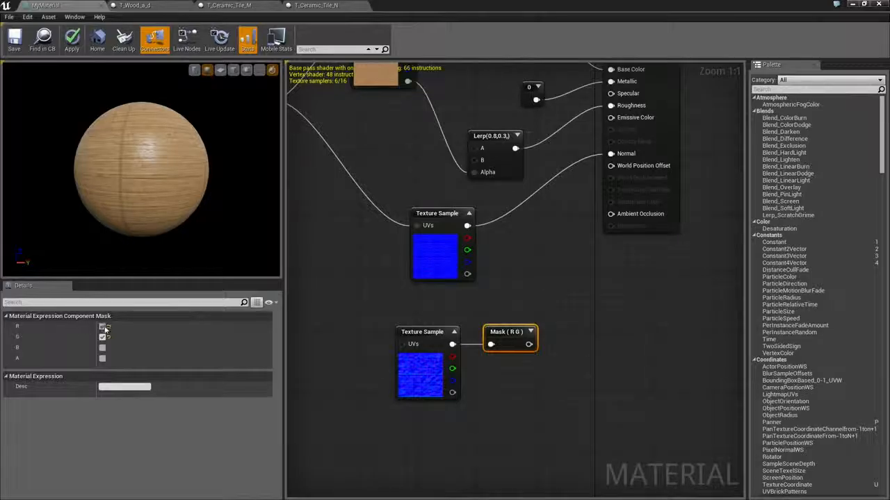
Shift the tile normal Texture Sample and its Mask (R G) node together to the left, leaving only the mask selected
drag(410, 309, 518, 381)
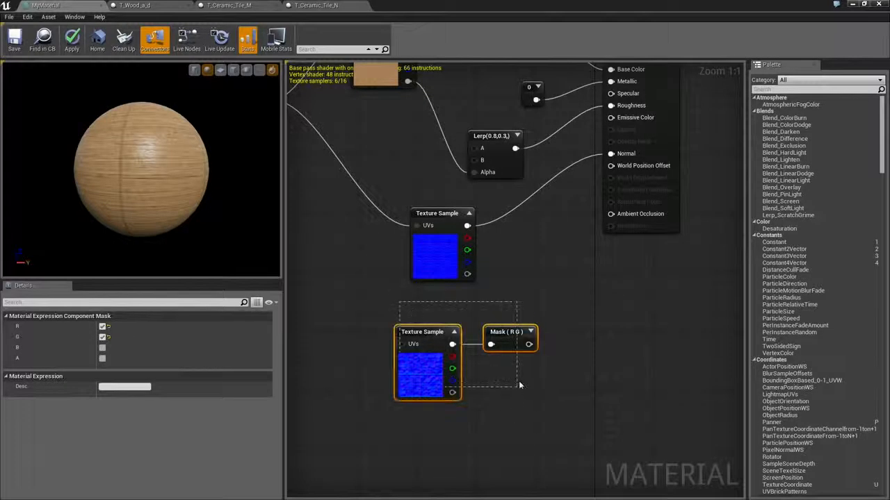
drag(507, 332, 433, 339)
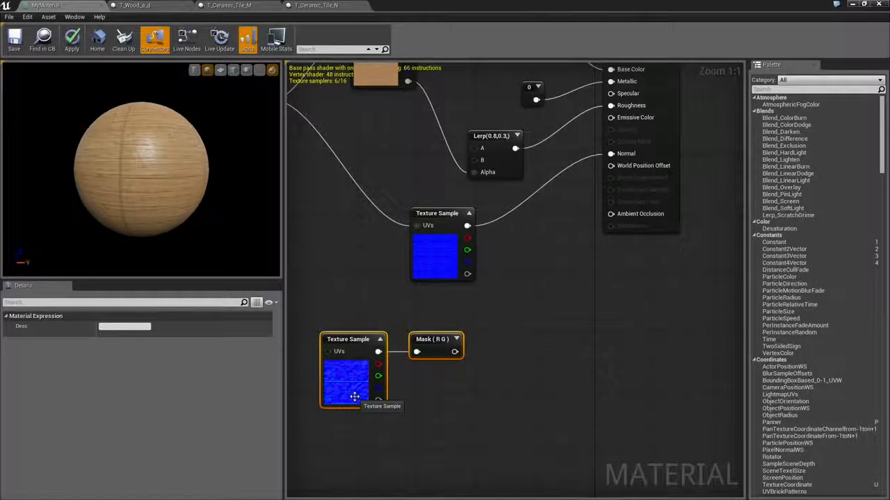
drag(441, 353, 441, 345)
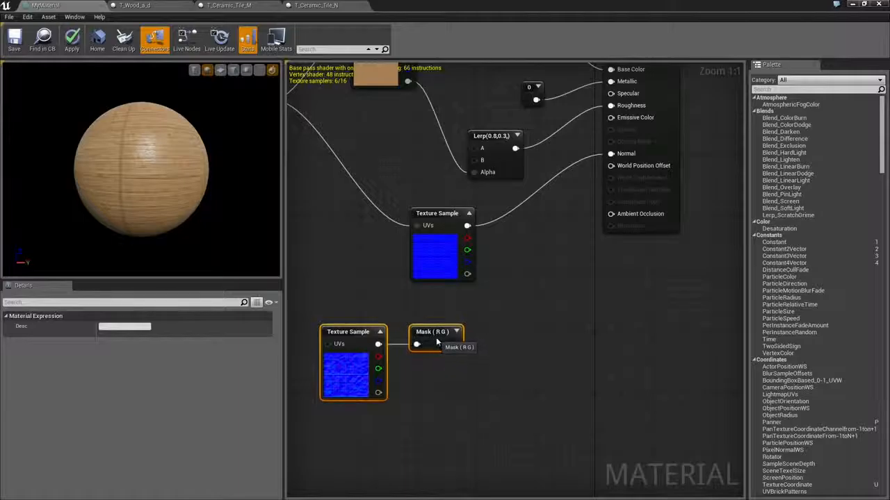
click(433, 339)
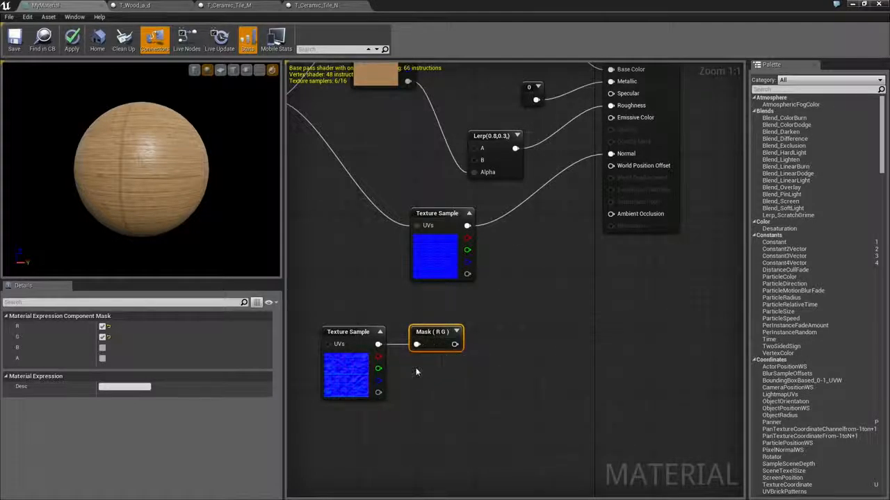
Add an AppendVector node to the right of the Mask (R G) node and connect the mask's output to input A
right_click(451, 374)
text(appl)
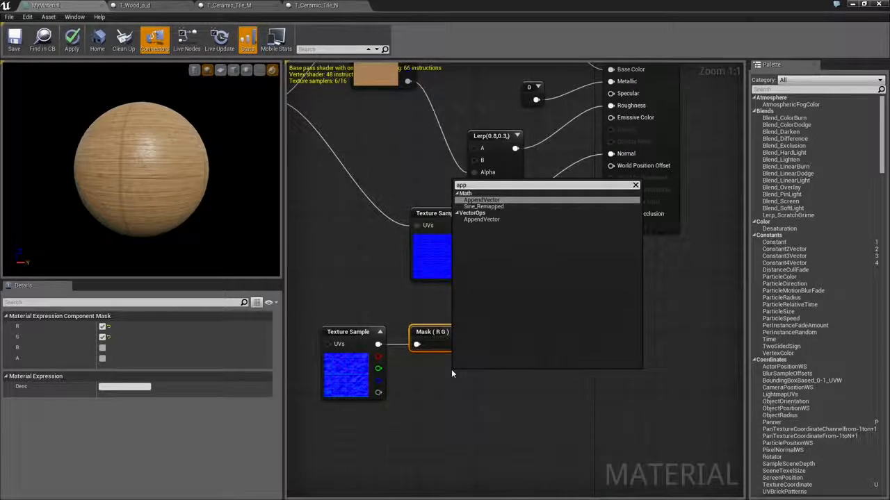
key(Return)
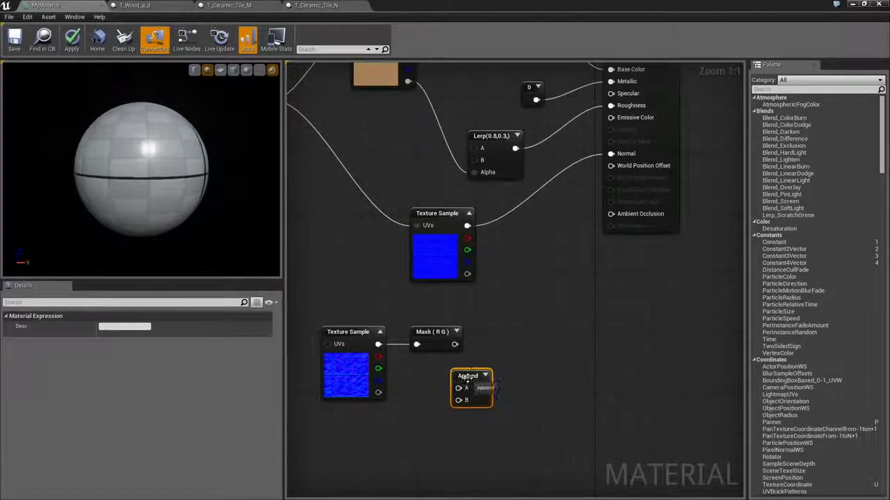
drag(468, 379, 454, 407)
click(415, 403)
drag(488, 376, 532, 339)
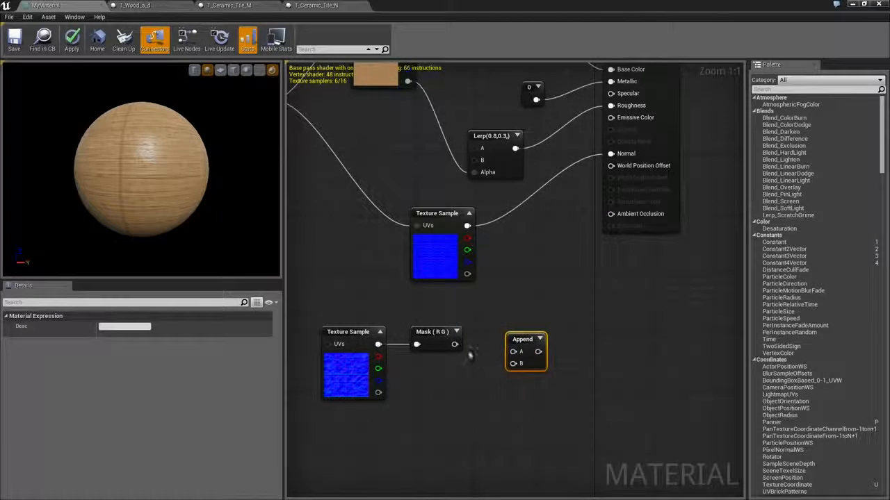
drag(455, 344, 498, 371)
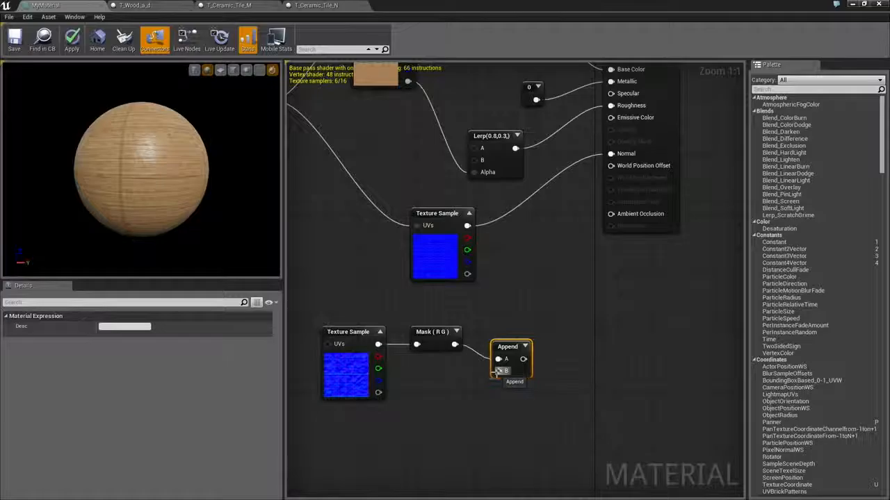